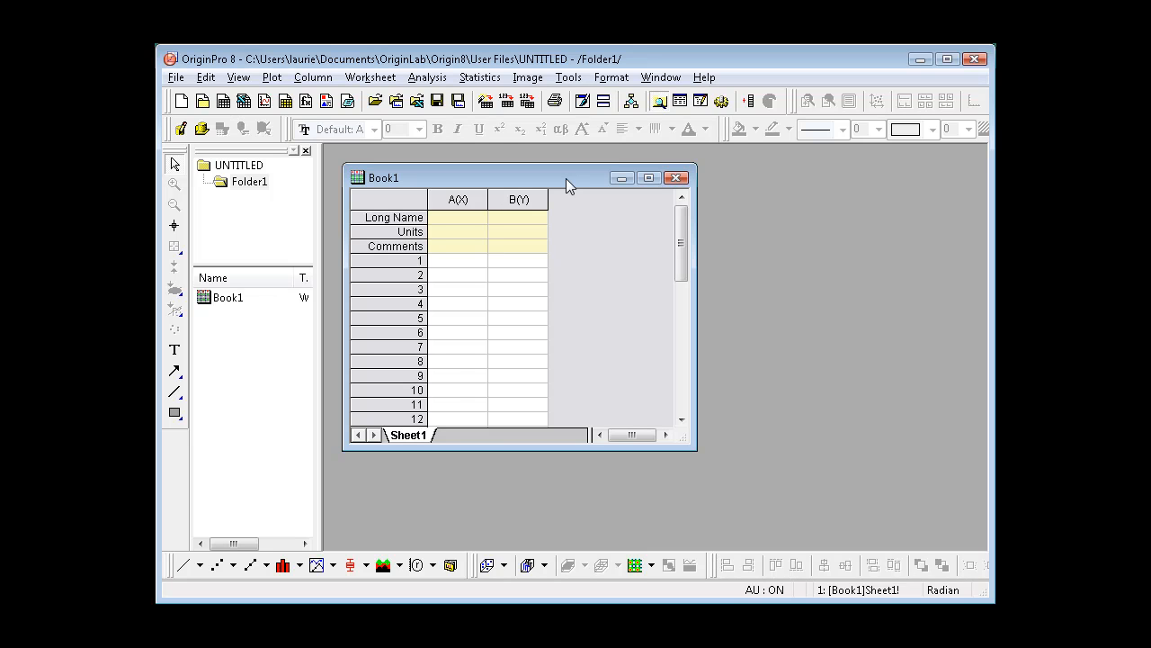
Step: Import Sensor01.dat from the Curve Fitting samples folder into the empty Book1 worksheet
{"action": "key", "text": "alt+Tab"}
{"action": "left_click_drag", "start_coordinate": [769, 282], "coordinate": [488, 327]}
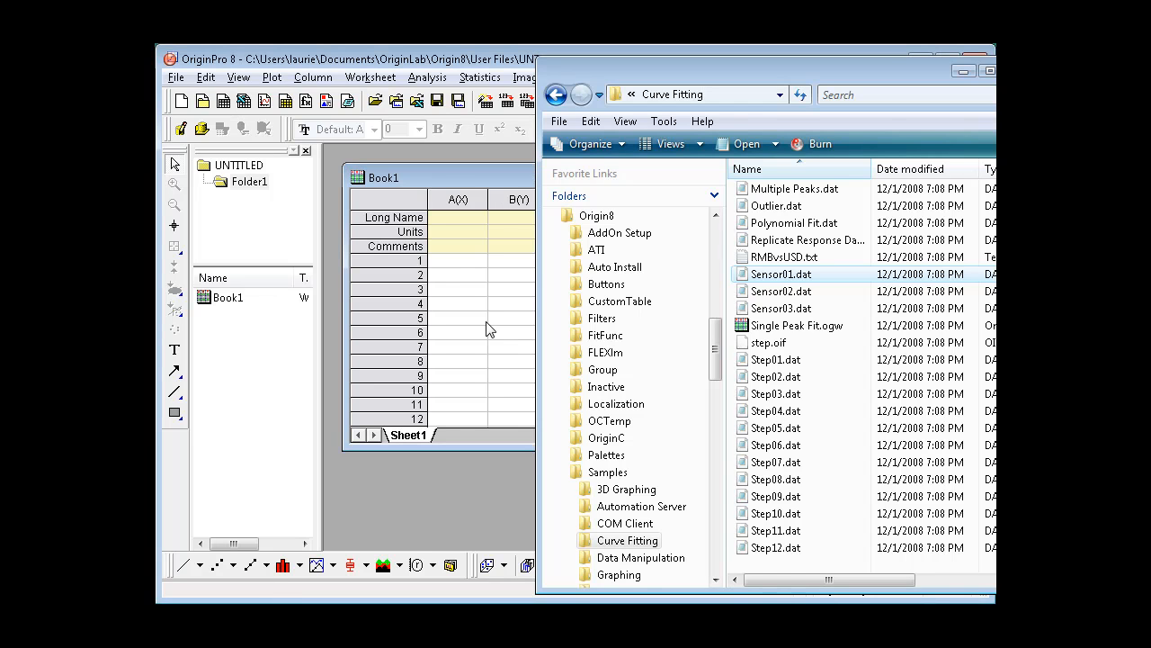
{"action": "left_click", "coordinate": [508, 183]}
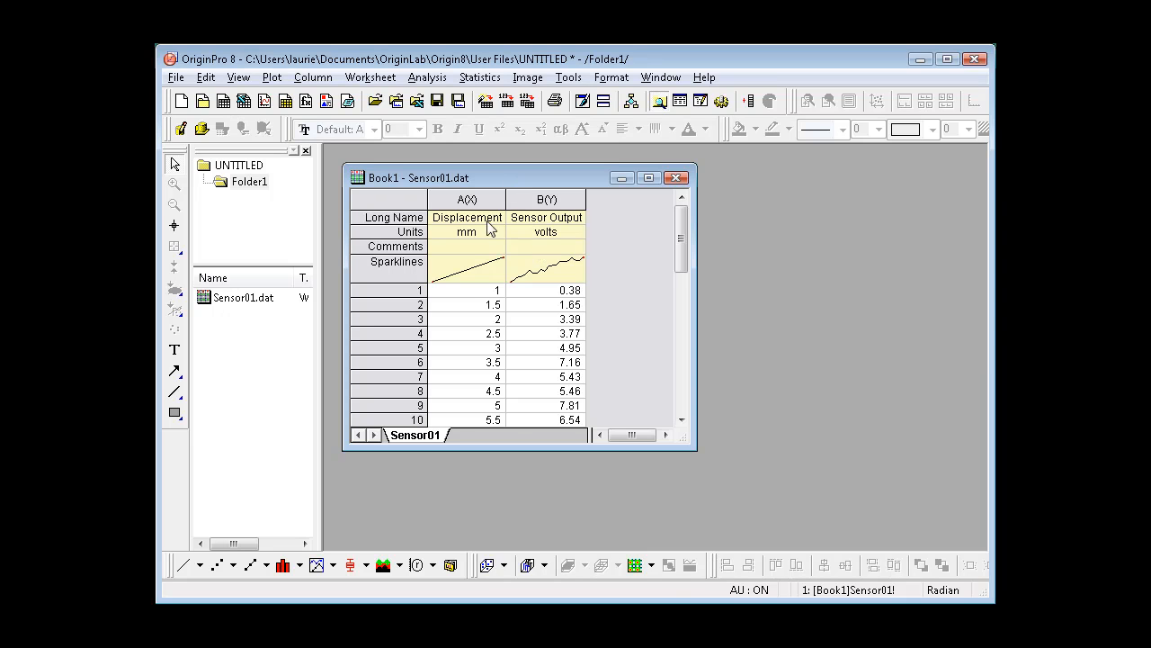
Step: Set up a linear fit of Sensor Output against Displacement with recalculation set to Auto
{"action": "left_click_drag", "start_coordinate": [473, 199], "coordinate": [518, 201]}
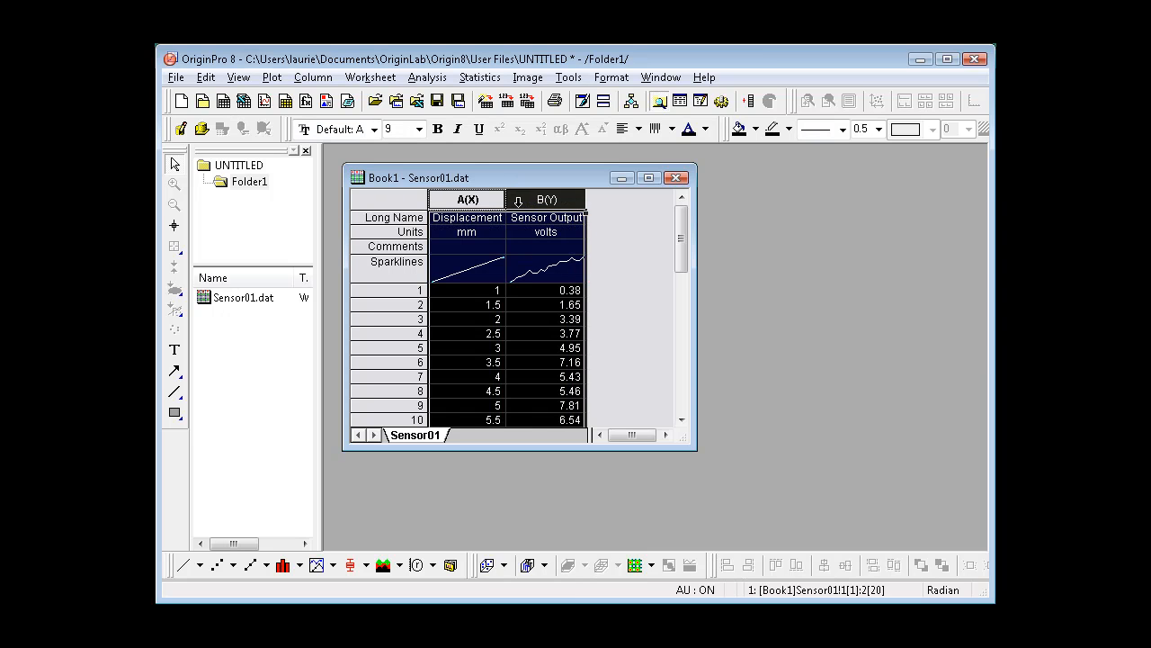
{"action": "left_click", "coordinate": [432, 80]}
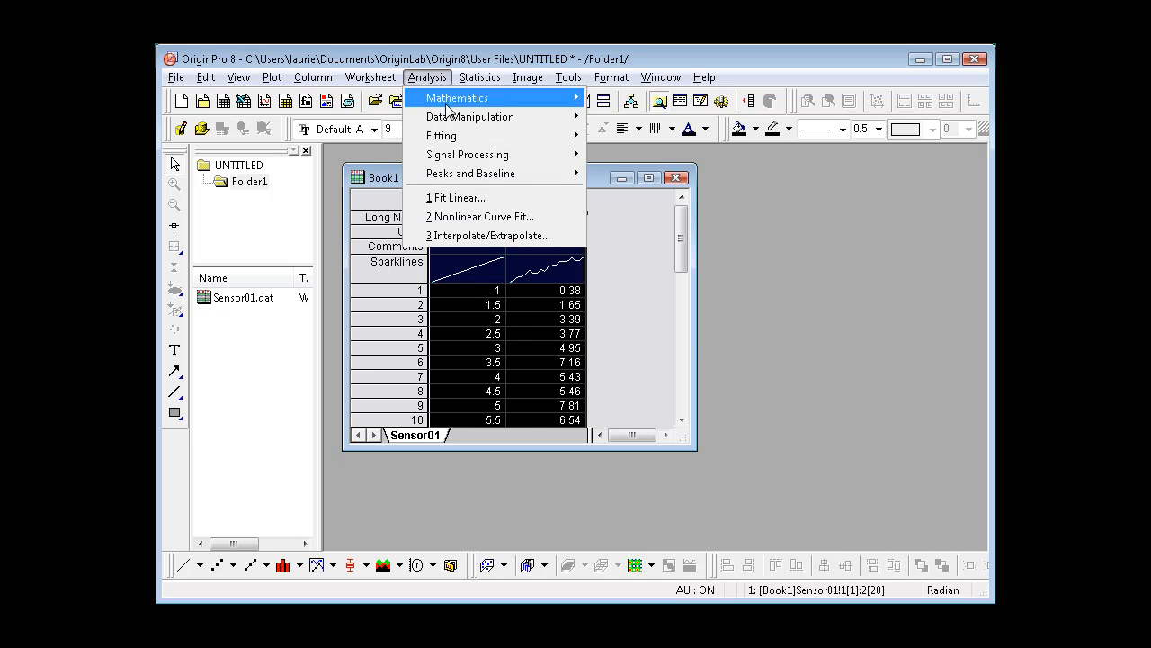
{"action": "mouse_move", "coordinate": [476, 141]}
{"action": "mouse_move", "coordinate": [716, 142]}
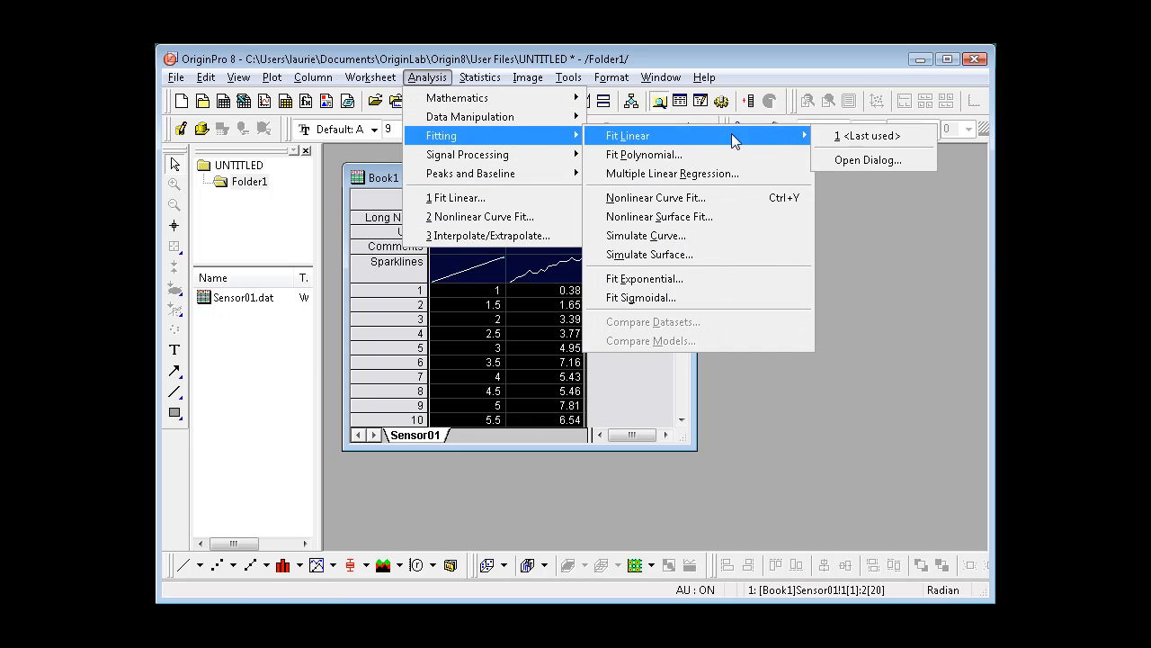
{"action": "left_click", "coordinate": [844, 160]}
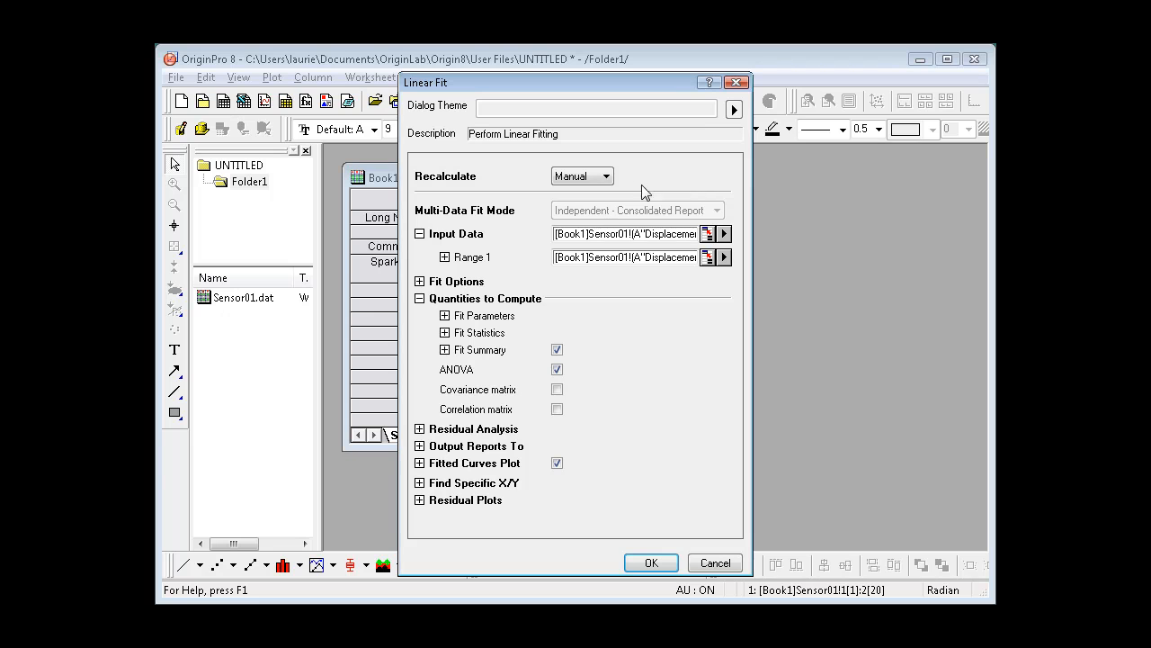
{"action": "left_click", "coordinate": [607, 176]}
{"action": "left_click", "coordinate": [607, 204]}
Step: Fix the intercept at 0 in the fit options and run the linear fit
{"action": "left_click", "coordinate": [419, 281]}
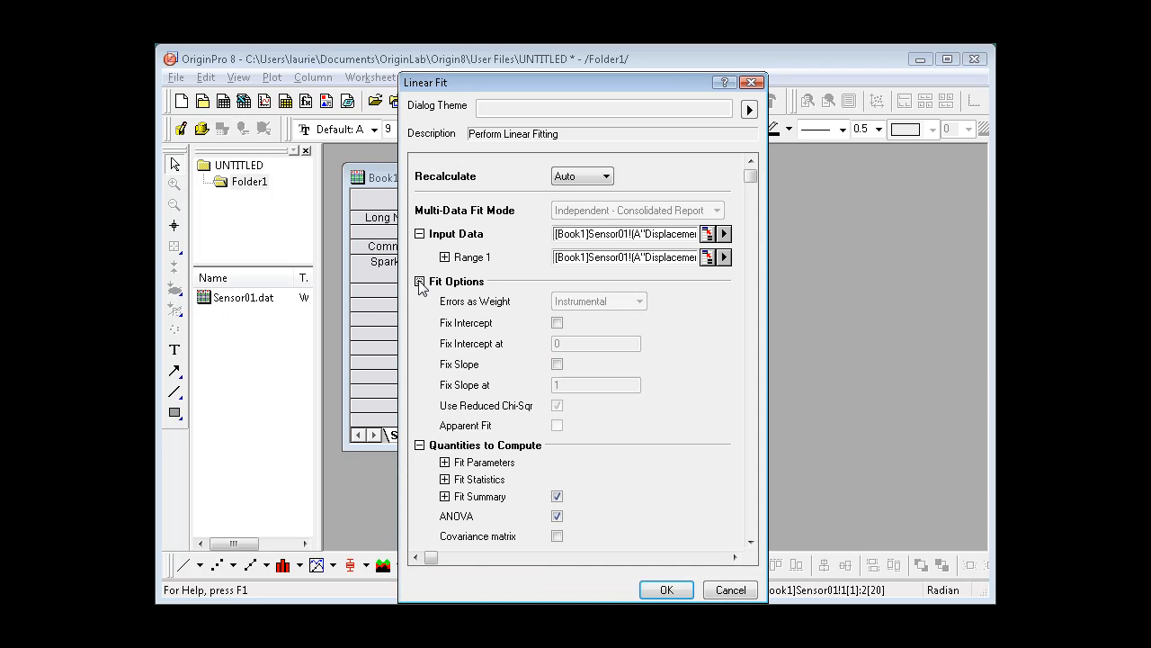
{"action": "left_click", "coordinate": [557, 323]}
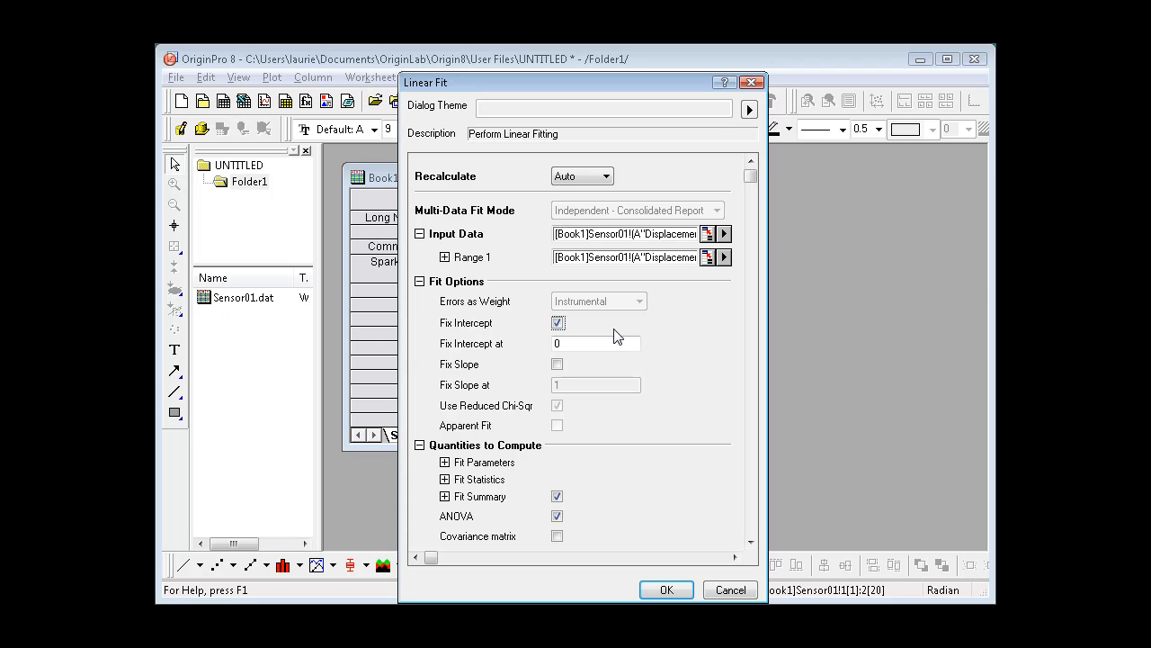
{"action": "left_click", "coordinate": [581, 345]}
{"action": "left_click", "coordinate": [666, 590]}
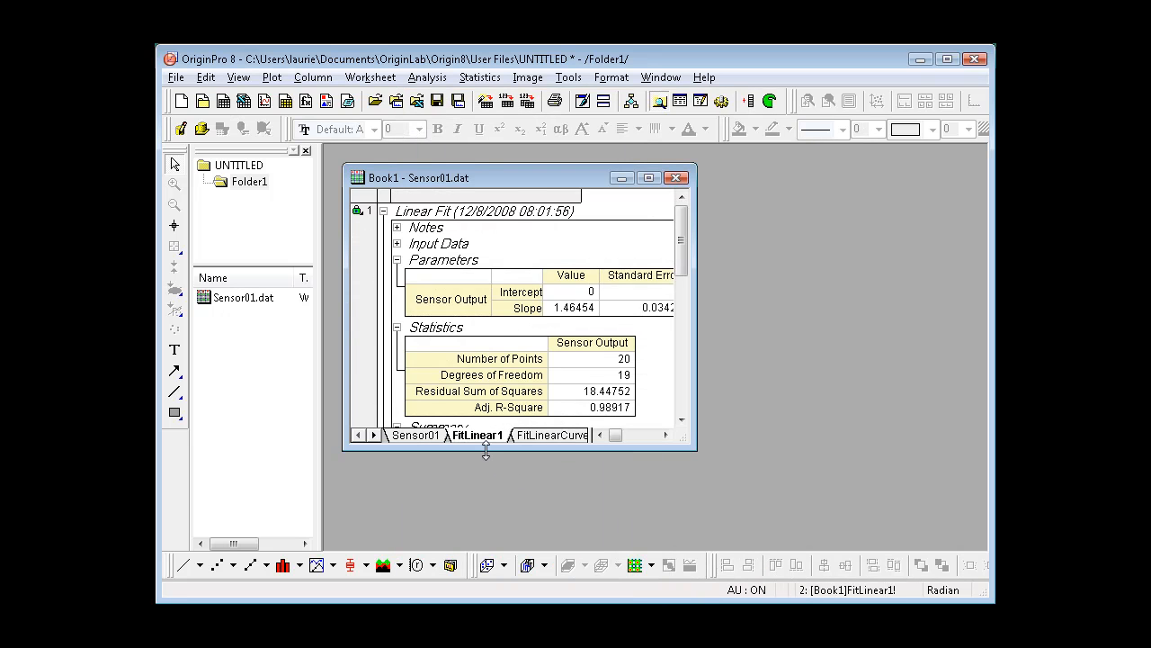
Step: Maximize the workbook and examine the linear fit report, from the parameter tables down to the residual plot
{"action": "double_click", "coordinate": [510, 177]}
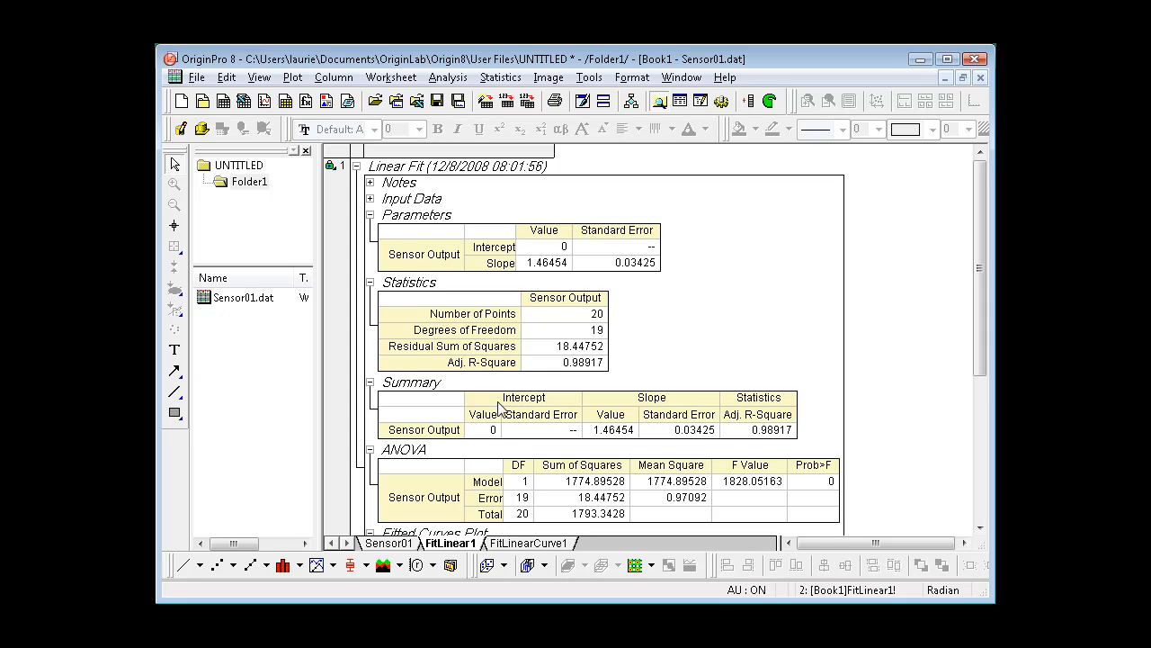
{"action": "scroll", "coordinate": [501, 409], "scroll_direction": "down", "scroll_amount": 1}
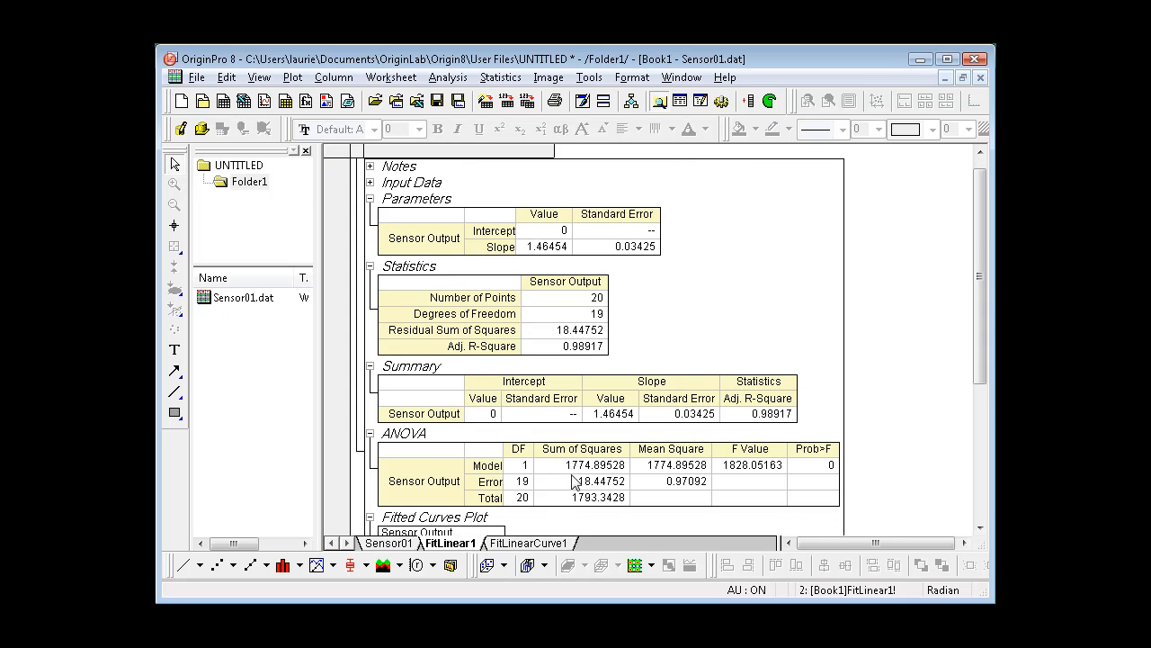
{"action": "left_click_drag", "start_coordinate": [984, 369], "coordinate": [973, 504]}
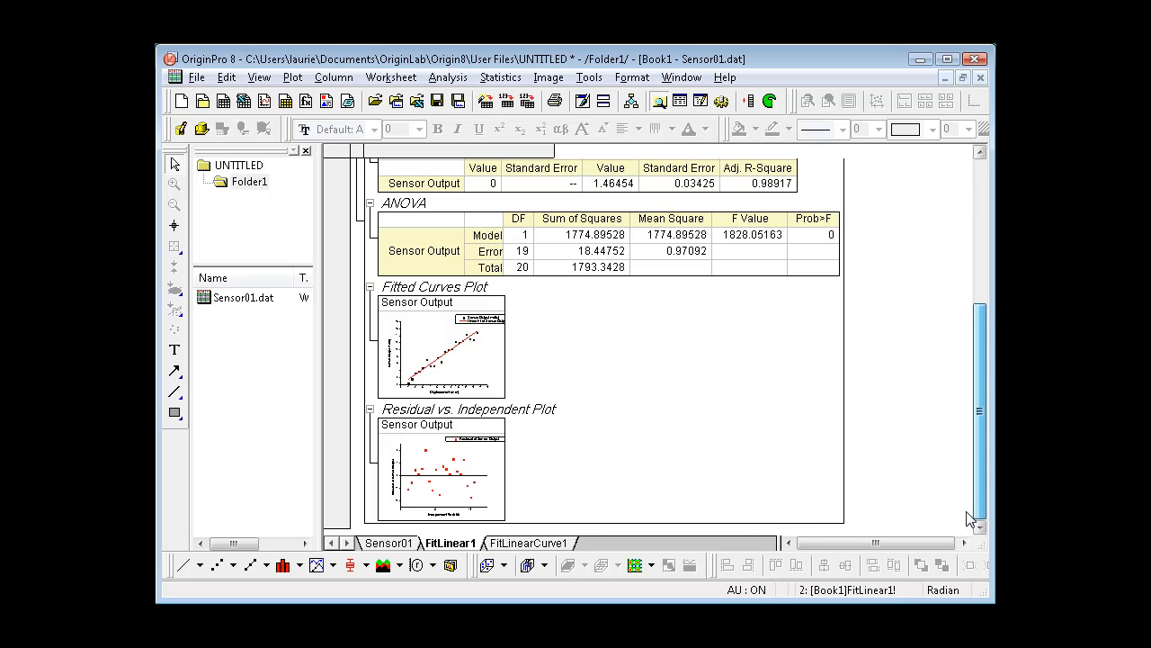
{"action": "left_click_drag", "start_coordinate": [969, 519], "coordinate": [942, 369]}
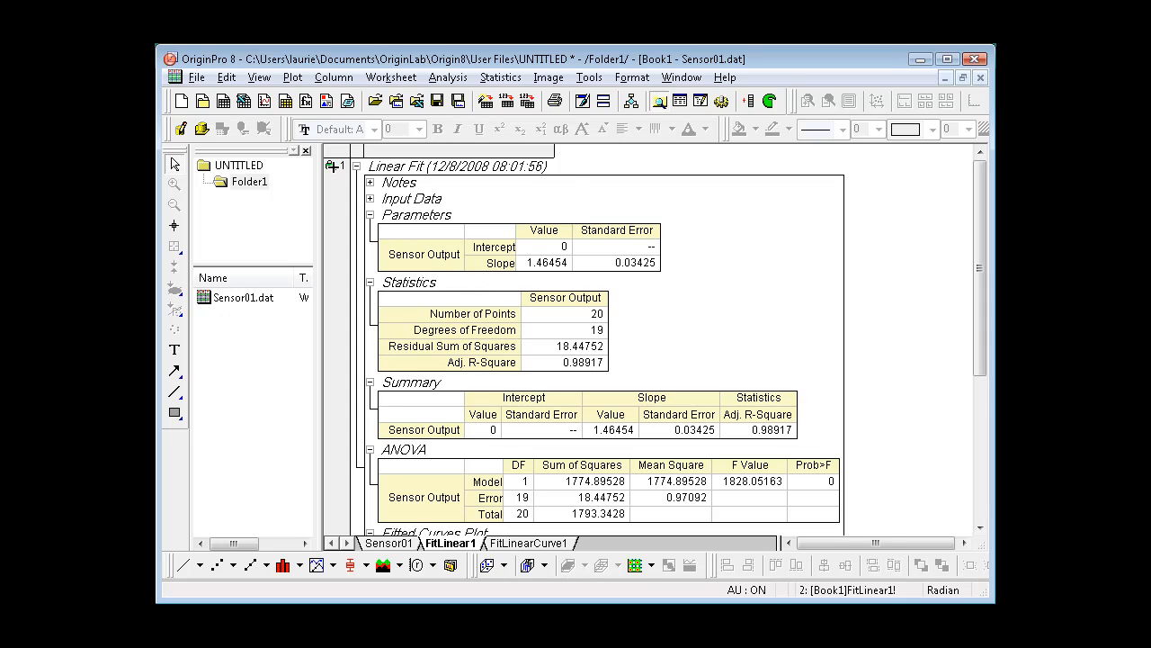
Step: Reopen the linear fit's parameters from the report and exclude ANOVA from the quantities to compute
{"action": "left_click", "coordinate": [333, 165]}
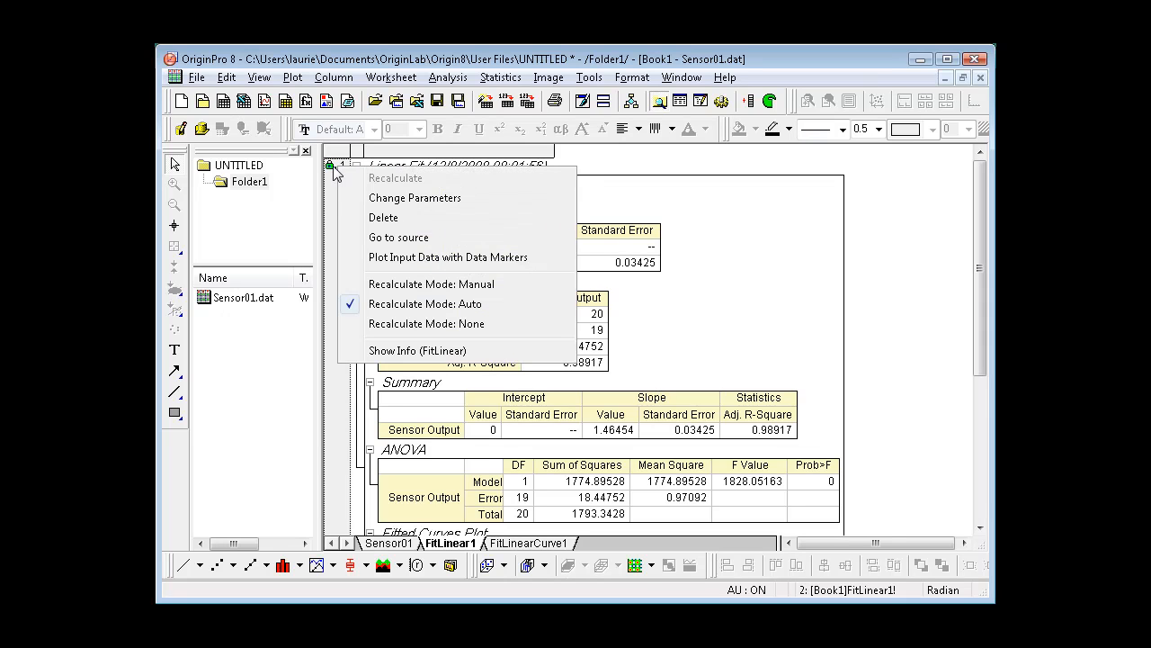
{"action": "left_click", "coordinate": [445, 200]}
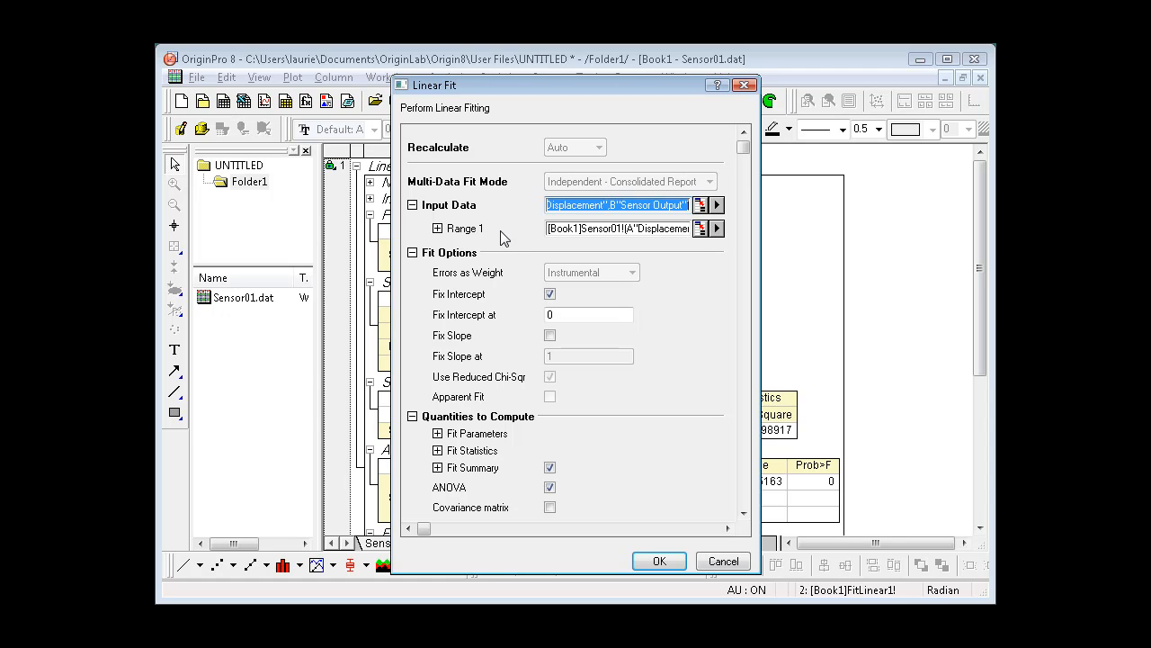
{"action": "left_click", "coordinate": [413, 252]}
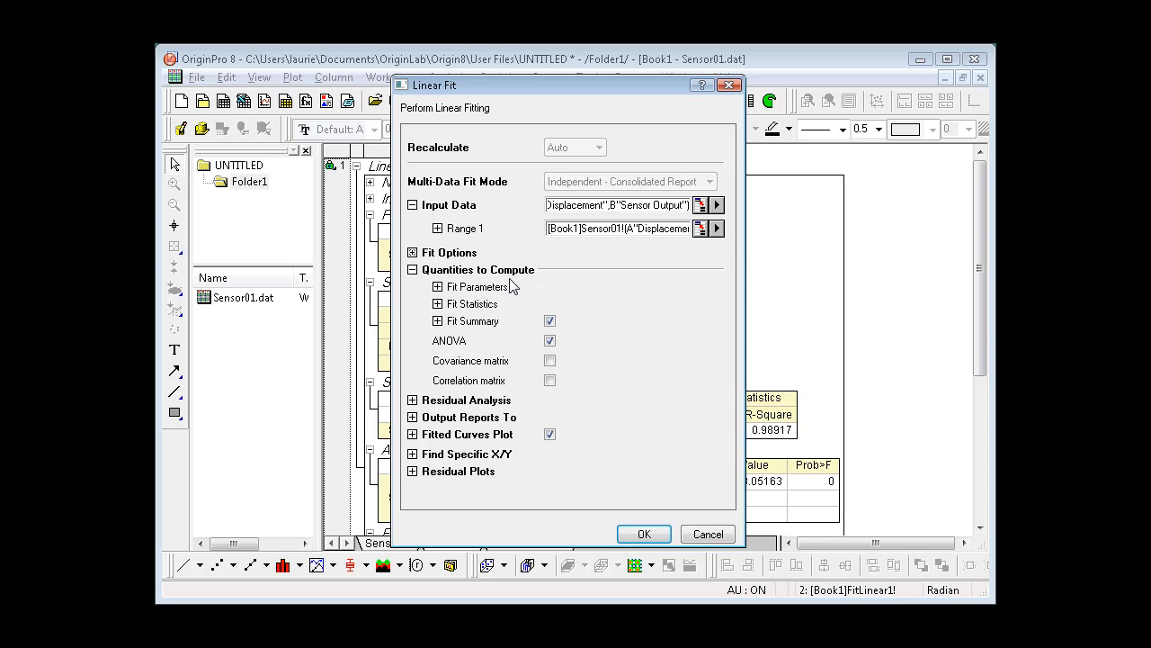
{"action": "left_click", "coordinate": [550, 341]}
Step: Exclude all fit statistics and all fit parameters from the report and apply the changed fit settings
{"action": "left_click", "coordinate": [438, 304]}
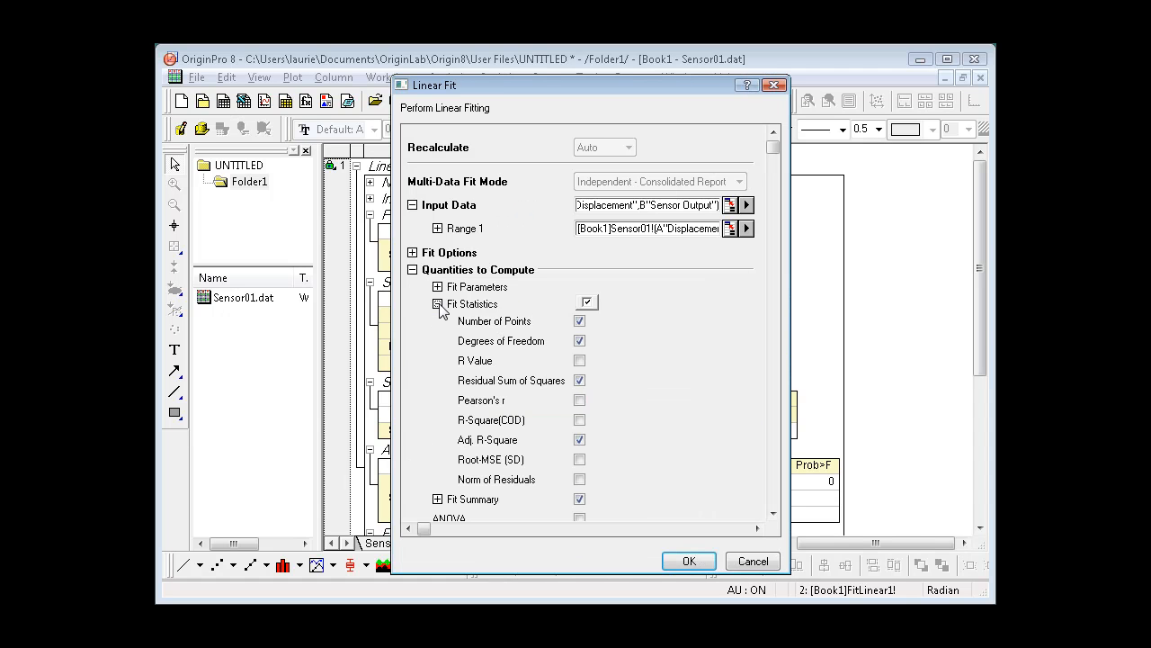
{"action": "left_click", "coordinate": [587, 302]}
{"action": "left_click", "coordinate": [438, 287]}
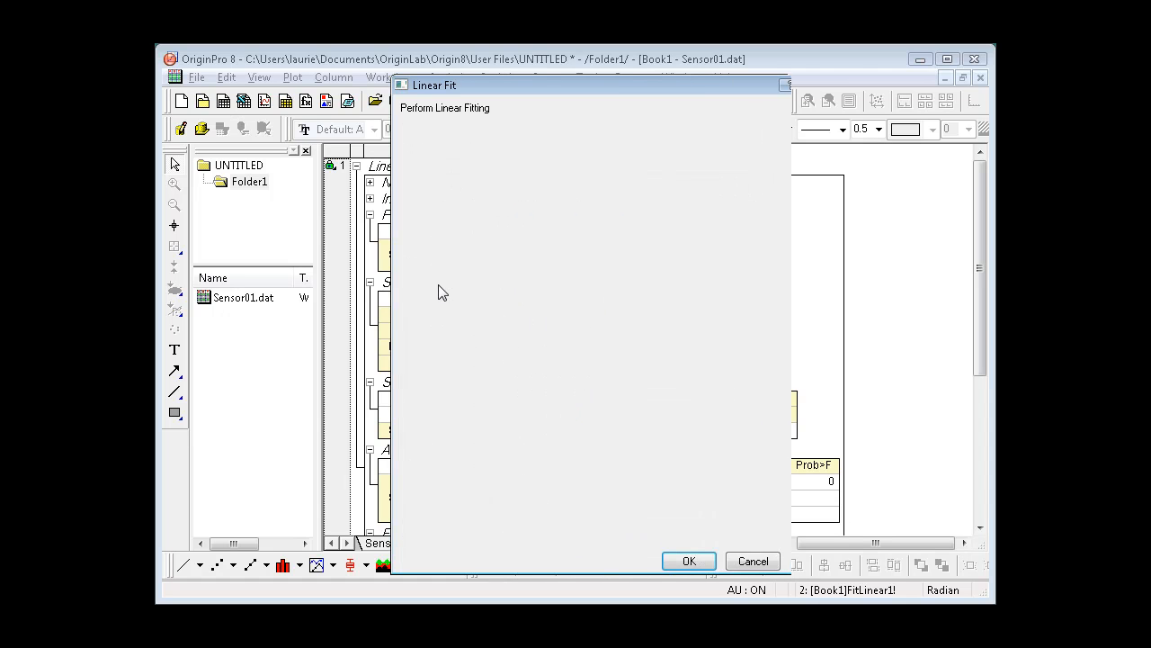
{"action": "left_click", "coordinate": [632, 288]}
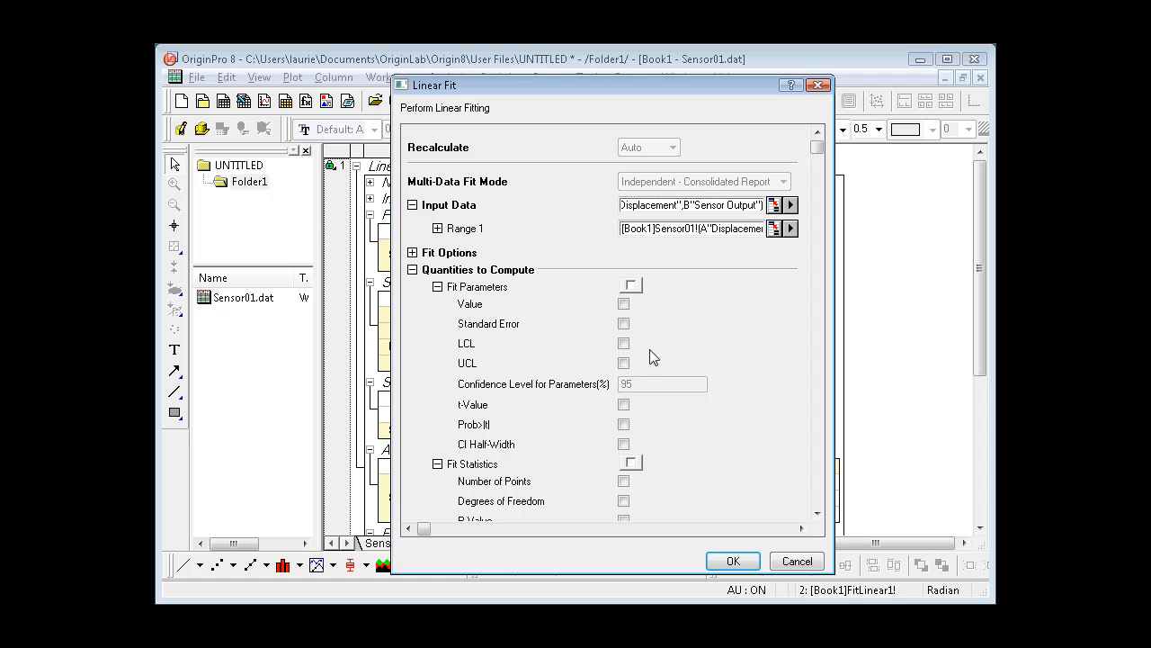
{"action": "left_click", "coordinate": [730, 561]}
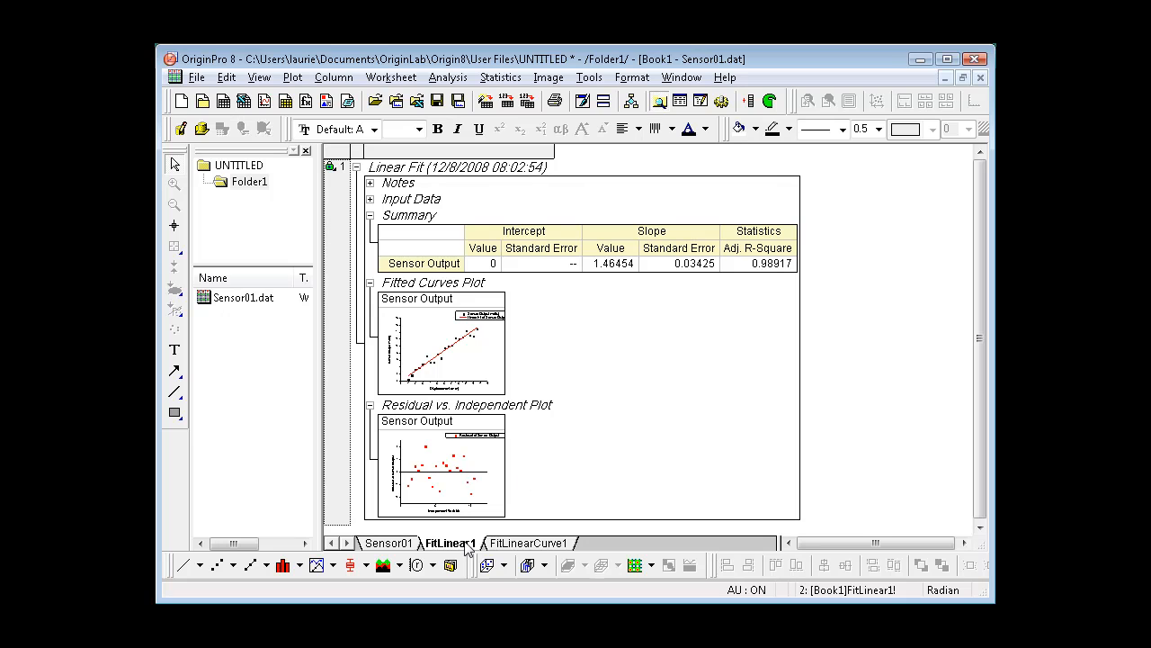
Step: View the fitted curve data, return to the Sensor01 sheet and replace its data by importing Sensor02.dat from the Curve Fitting folder
{"action": "left_click", "coordinate": [531, 543]}
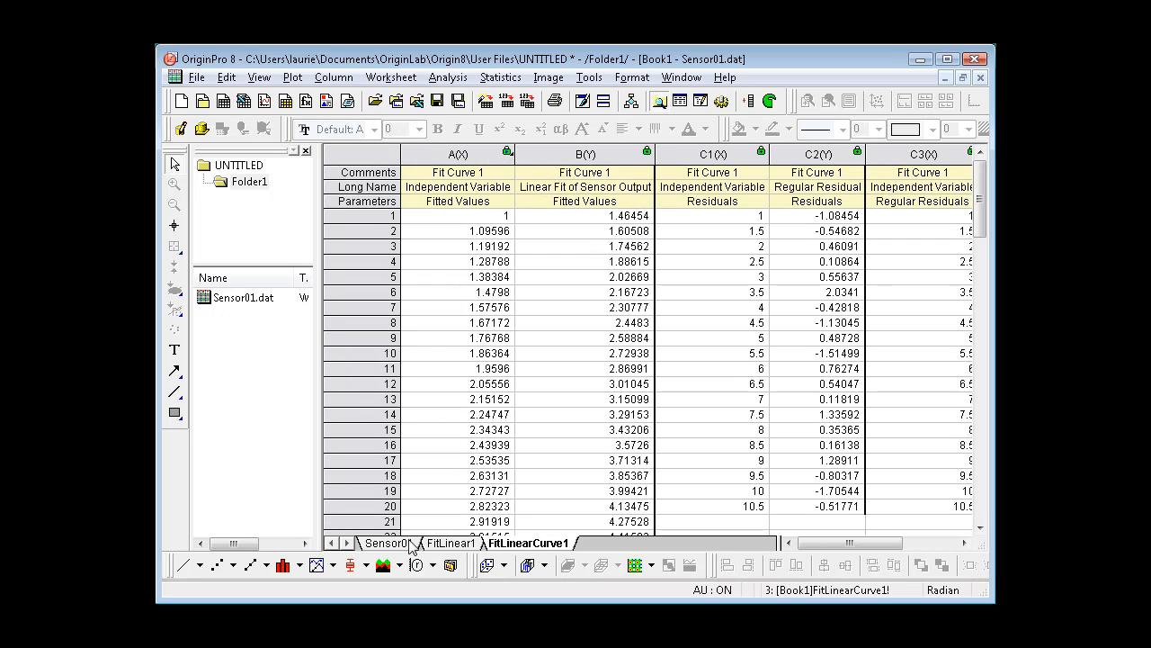
{"action": "left_click", "coordinate": [389, 543]}
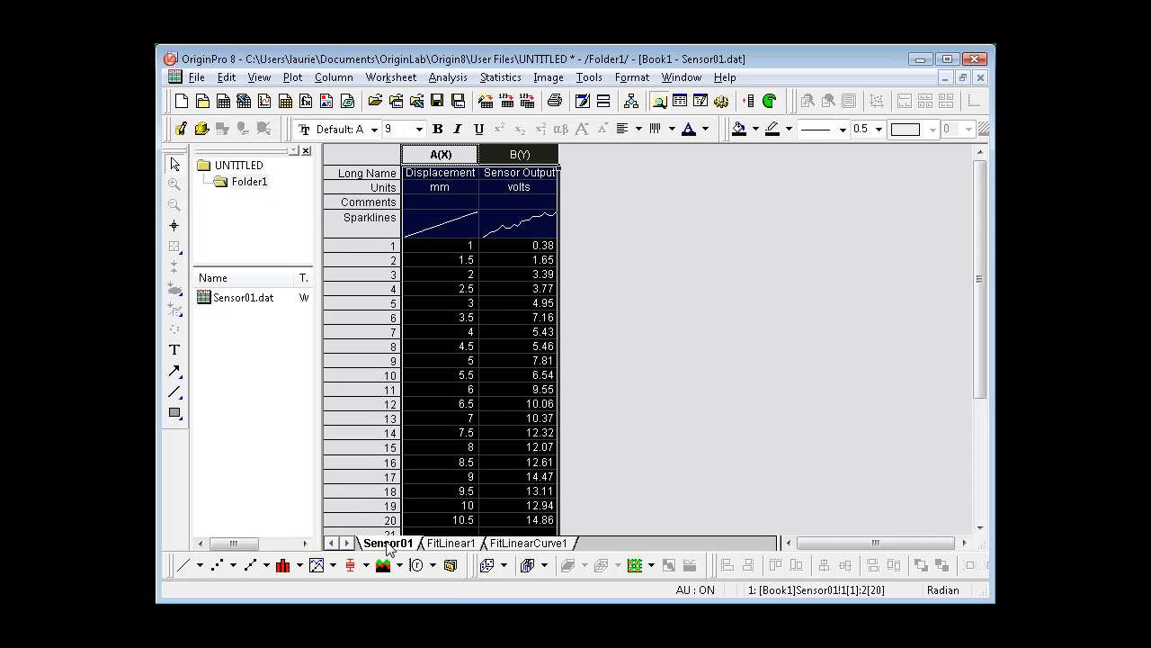
{"action": "key", "text": "alt+Tab"}
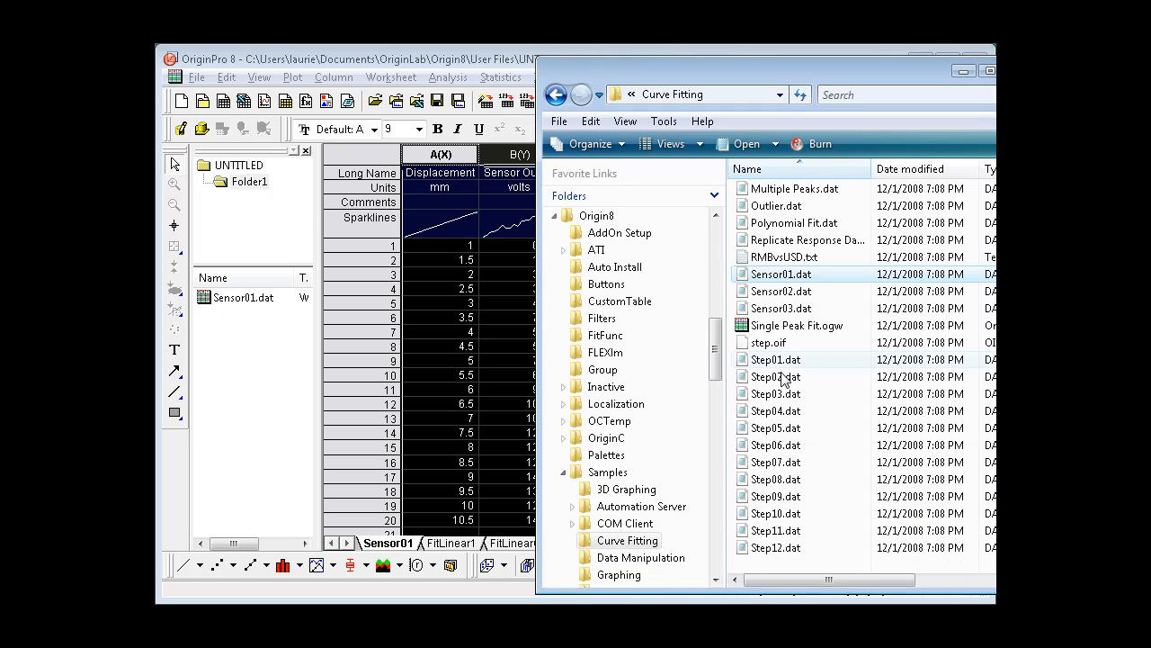
{"action": "left_click_drag", "start_coordinate": [781, 291], "coordinate": [476, 325]}
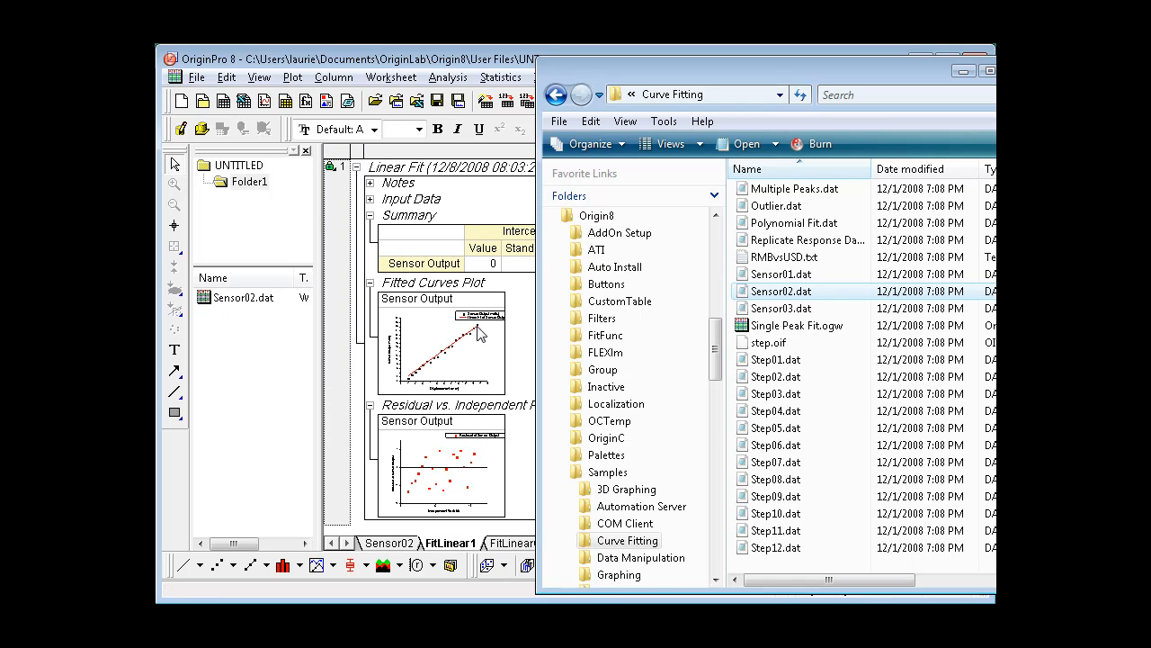
{"action": "left_click", "coordinate": [496, 63]}
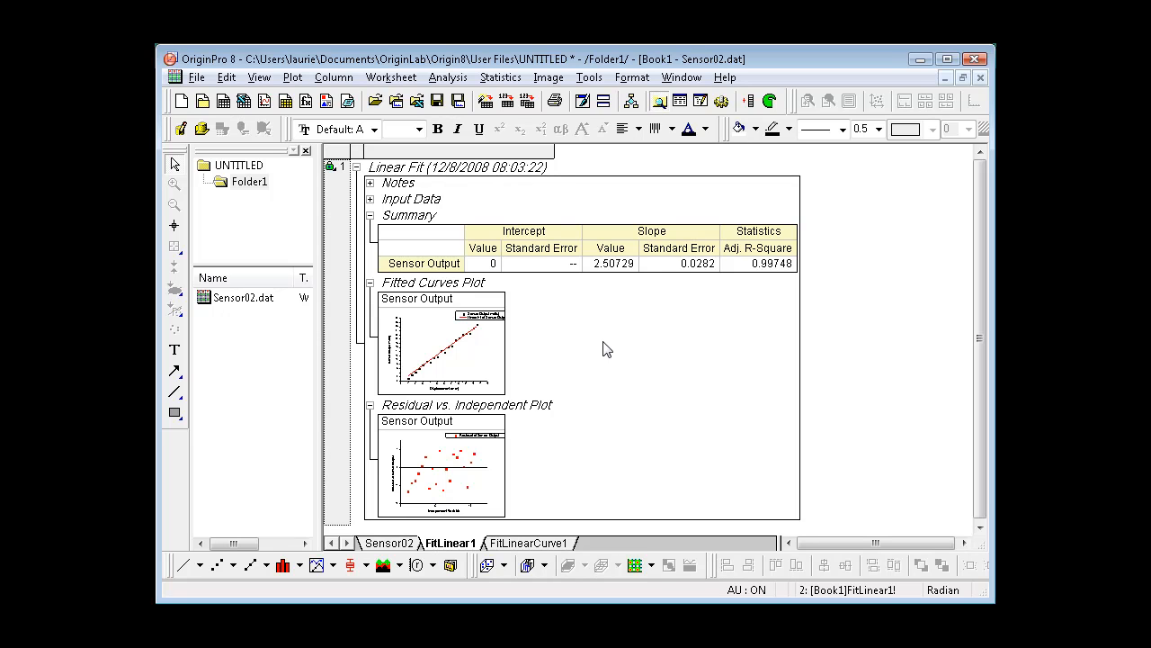
Step: Return to the Sensor02 data sheet, restore the workbook window to normal size and clear all data from the worksheet
{"action": "left_click", "coordinate": [389, 543]}
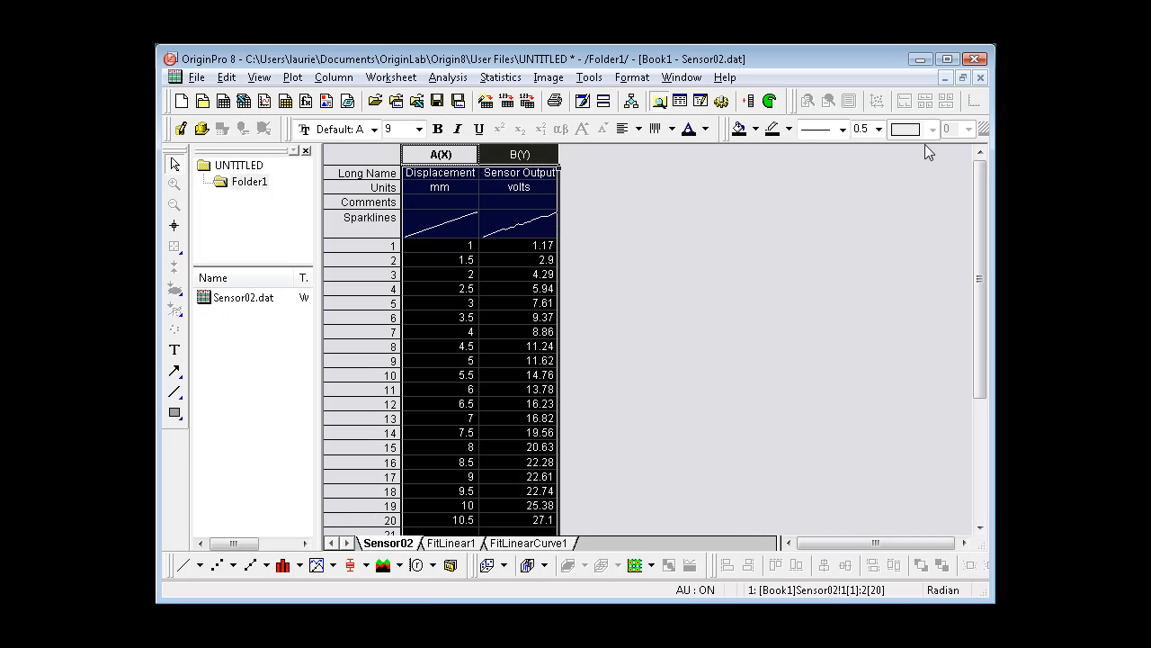
{"action": "left_click", "coordinate": [963, 78]}
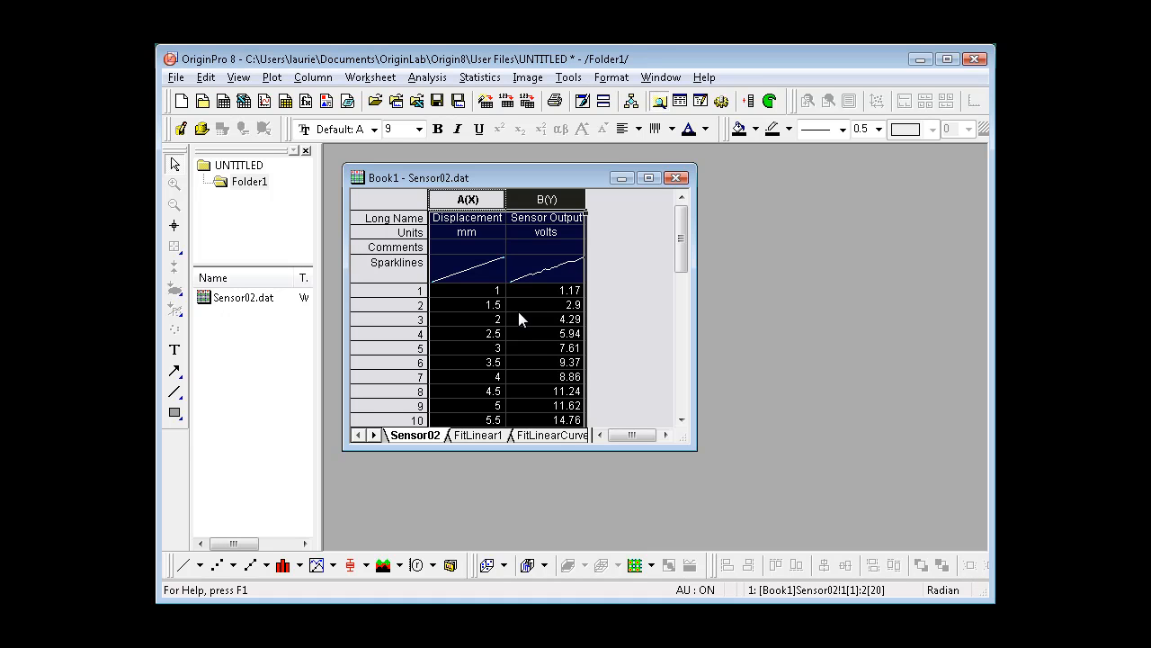
{"action": "left_click", "coordinate": [378, 79]}
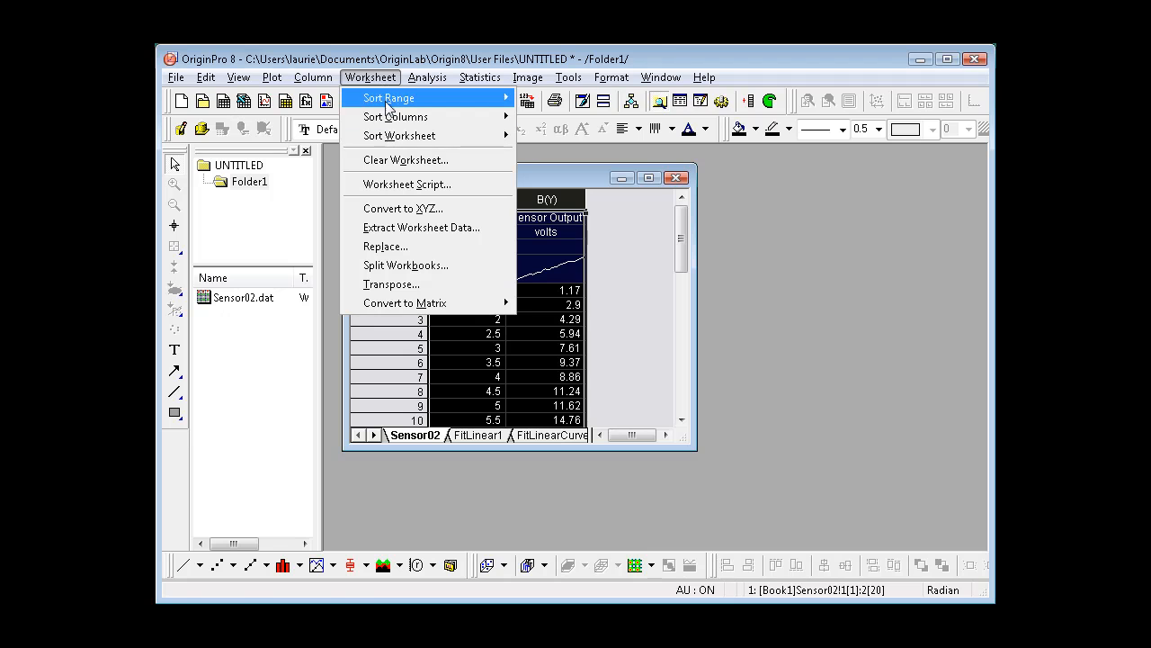
{"action": "left_click", "coordinate": [462, 163]}
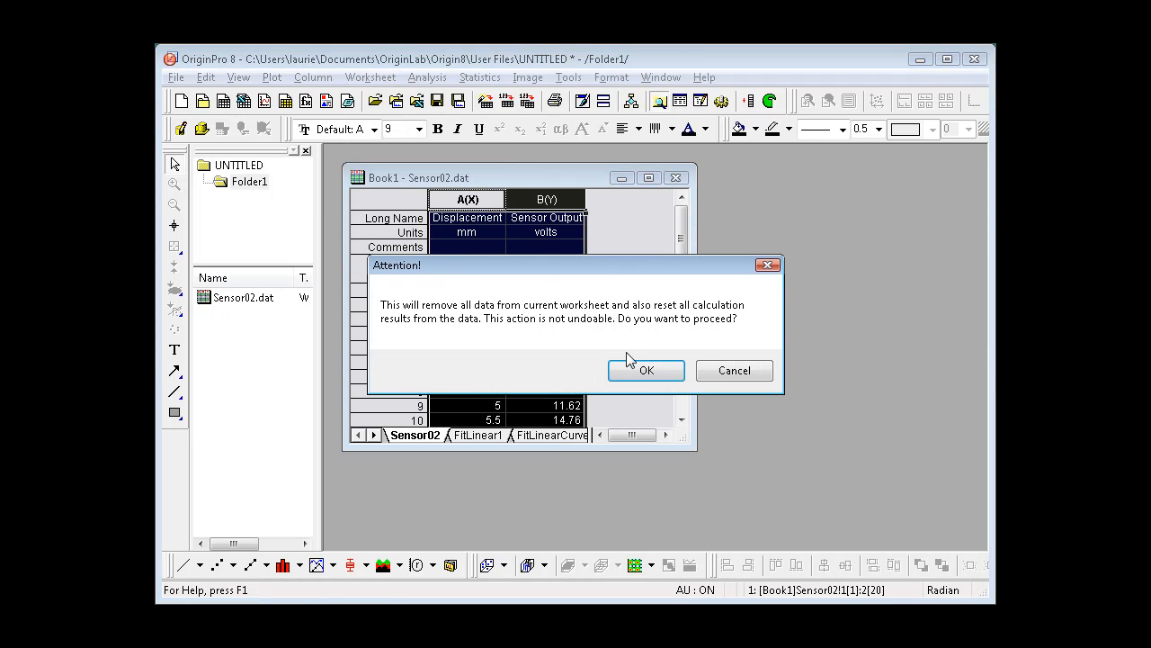
{"action": "left_click", "coordinate": [667, 377]}
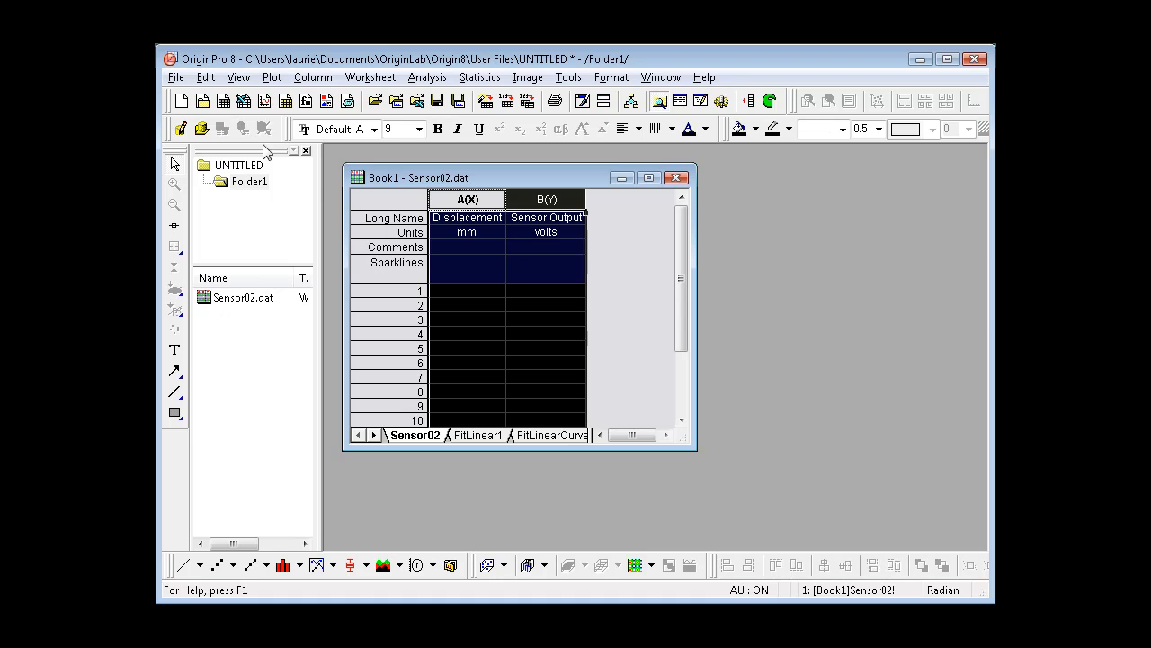
Step: Save the workbook window as YIntercept0.ogw in the User Files folder, replacing the existing file
{"action": "left_click", "coordinate": [177, 79]}
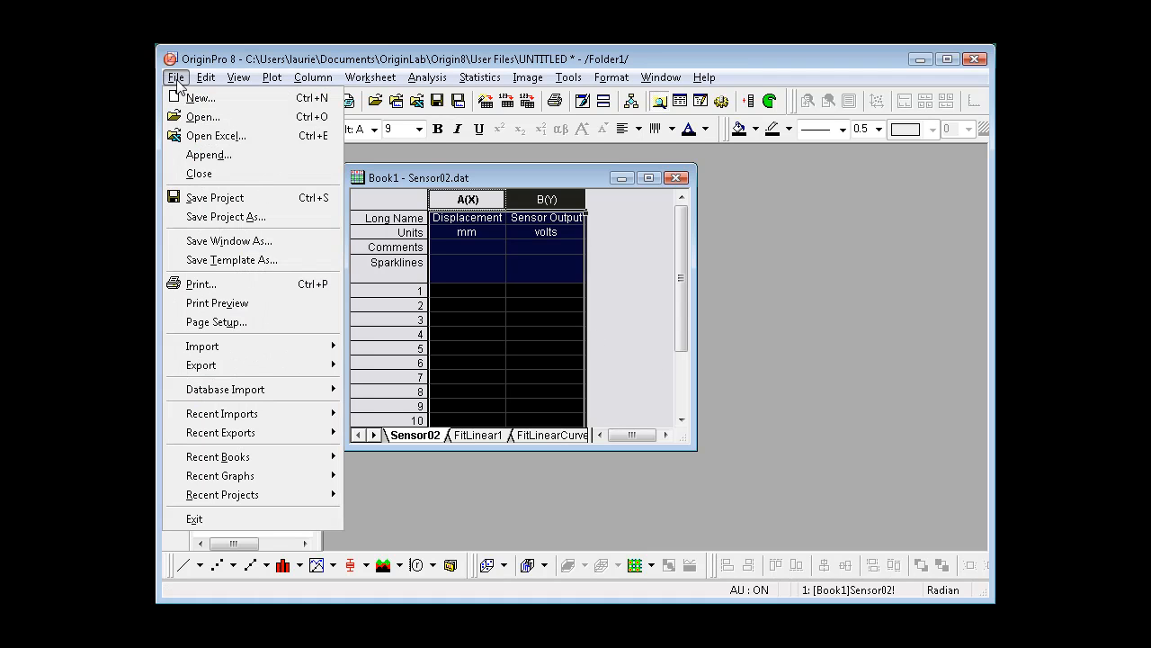
{"action": "left_click", "coordinate": [289, 241]}
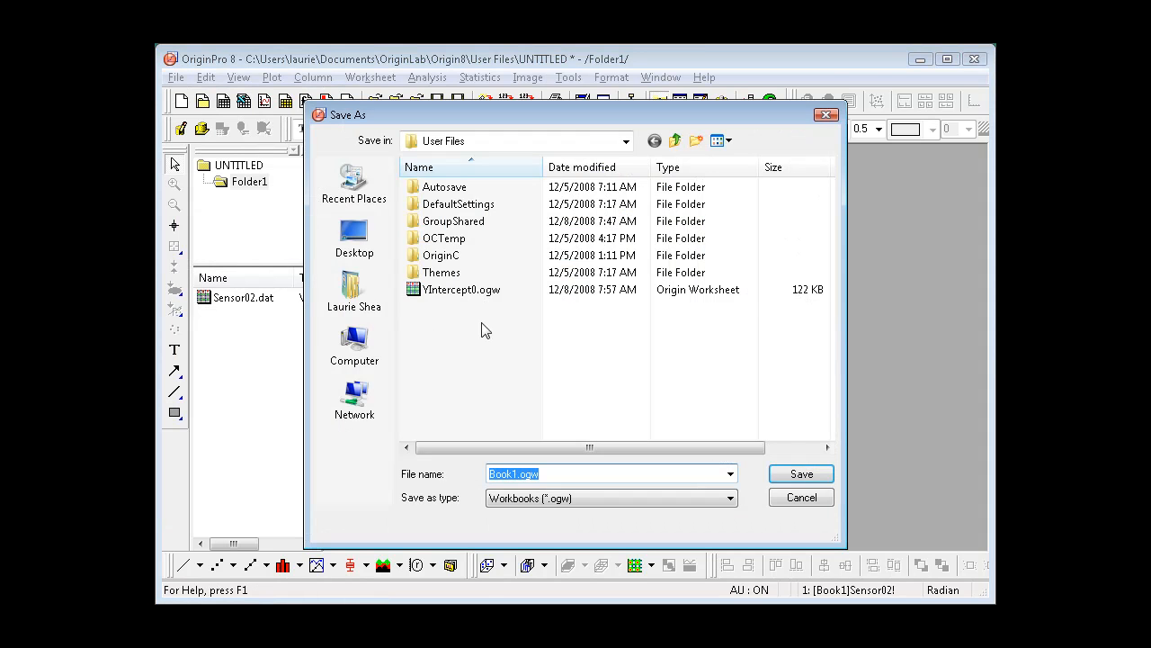
{"action": "left_click", "coordinate": [491, 291]}
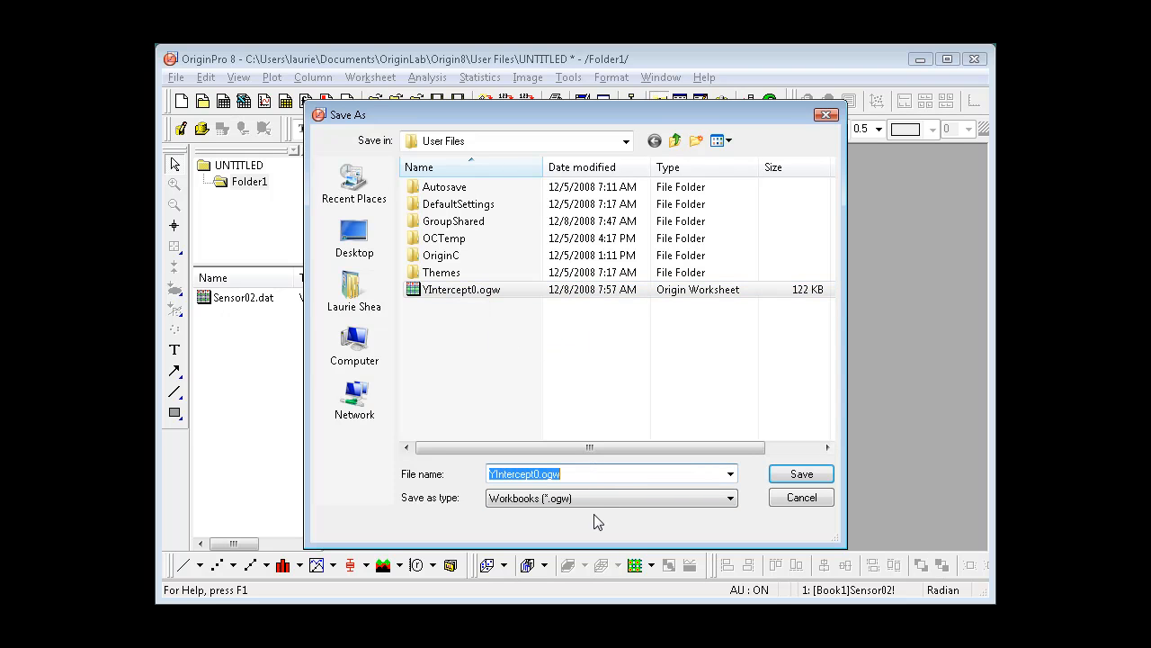
{"action": "left_click", "coordinate": [803, 478]}
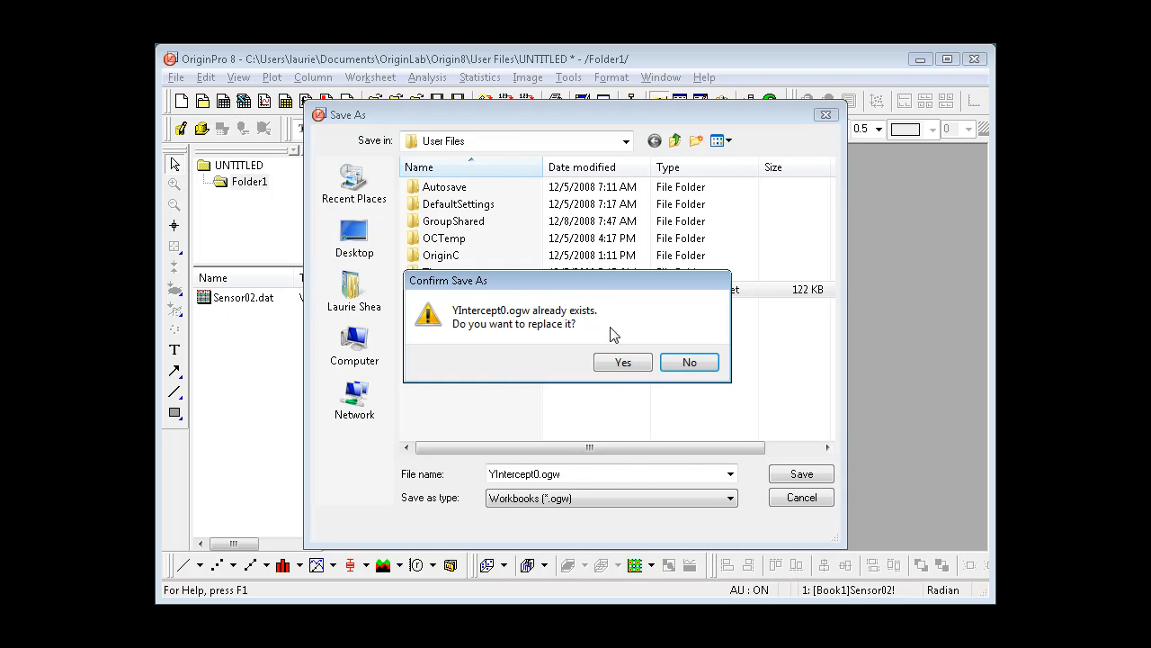
{"action": "left_click", "coordinate": [623, 362]}
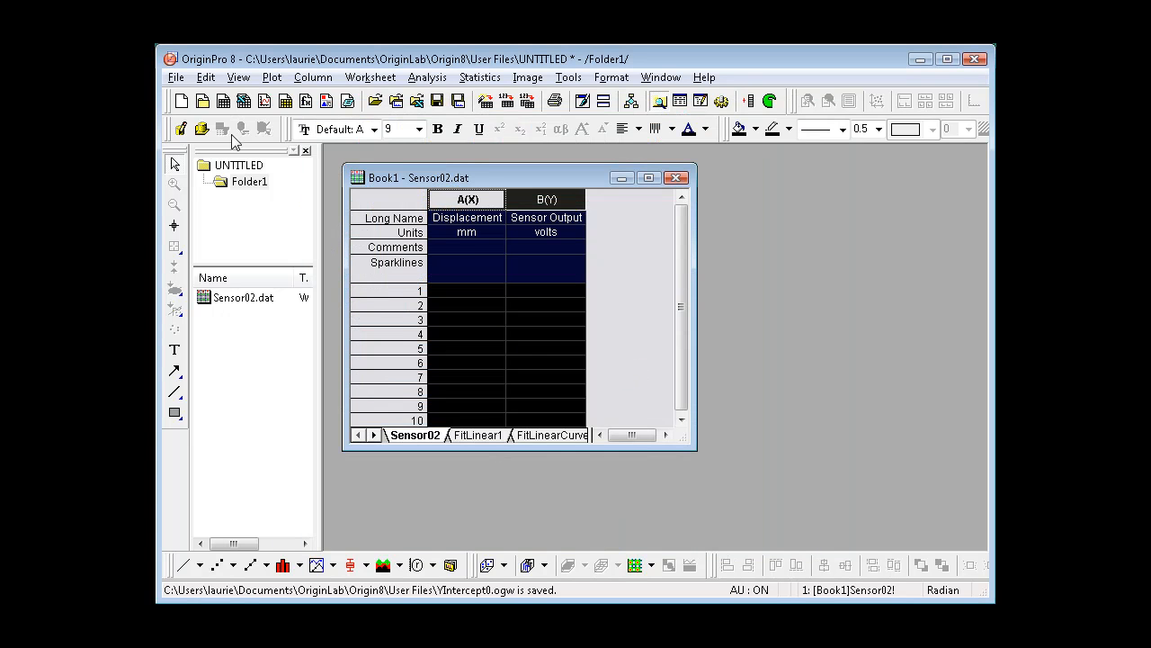
Step: Start a new project without saving the current one and open the recent workbook YIntercept0.ogw
{"action": "left_click", "coordinate": [181, 101]}
{"action": "left_click", "coordinate": [591, 372]}
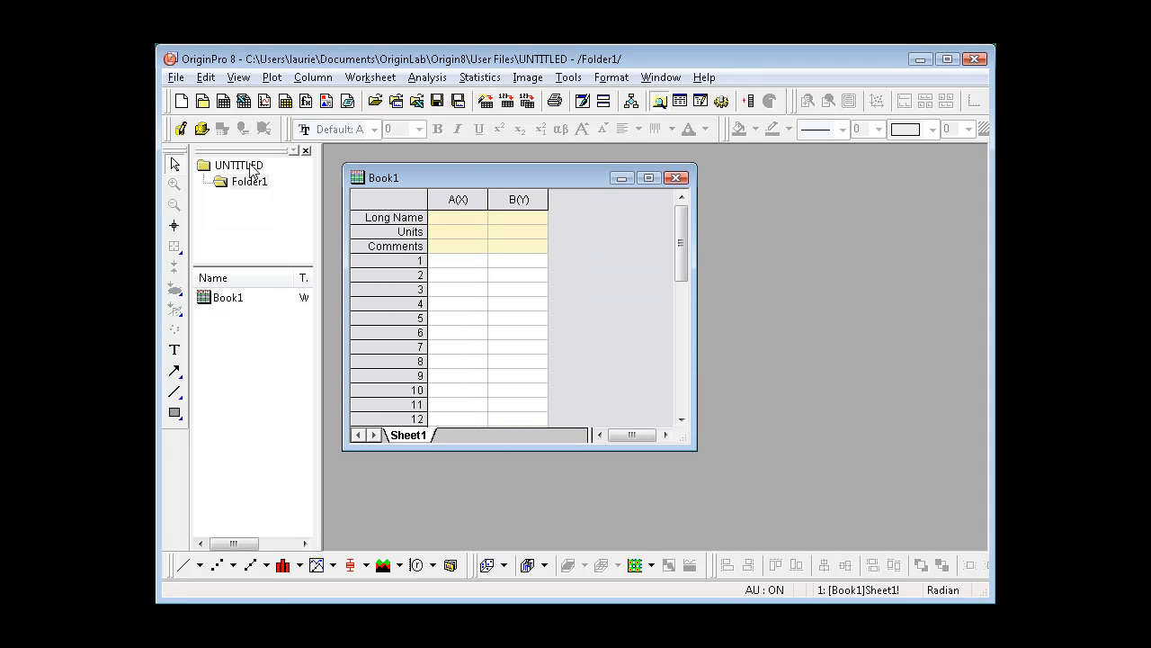
{"action": "left_click", "coordinate": [176, 78]}
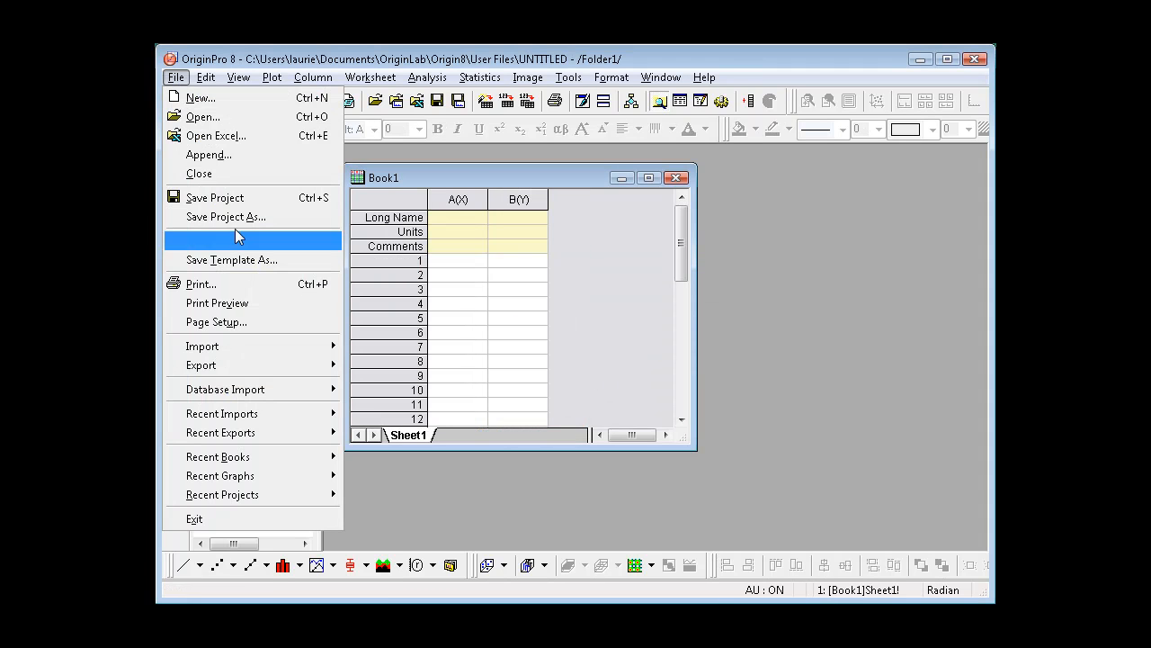
{"action": "mouse_move", "coordinate": [329, 474]}
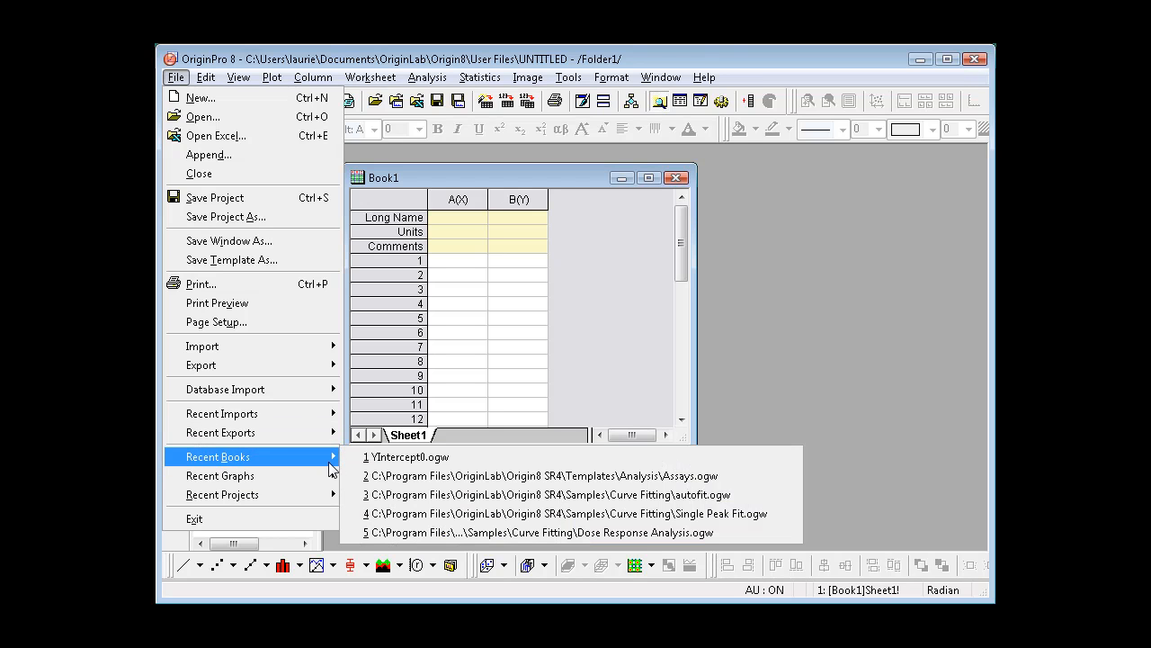
{"action": "left_click", "coordinate": [481, 459]}
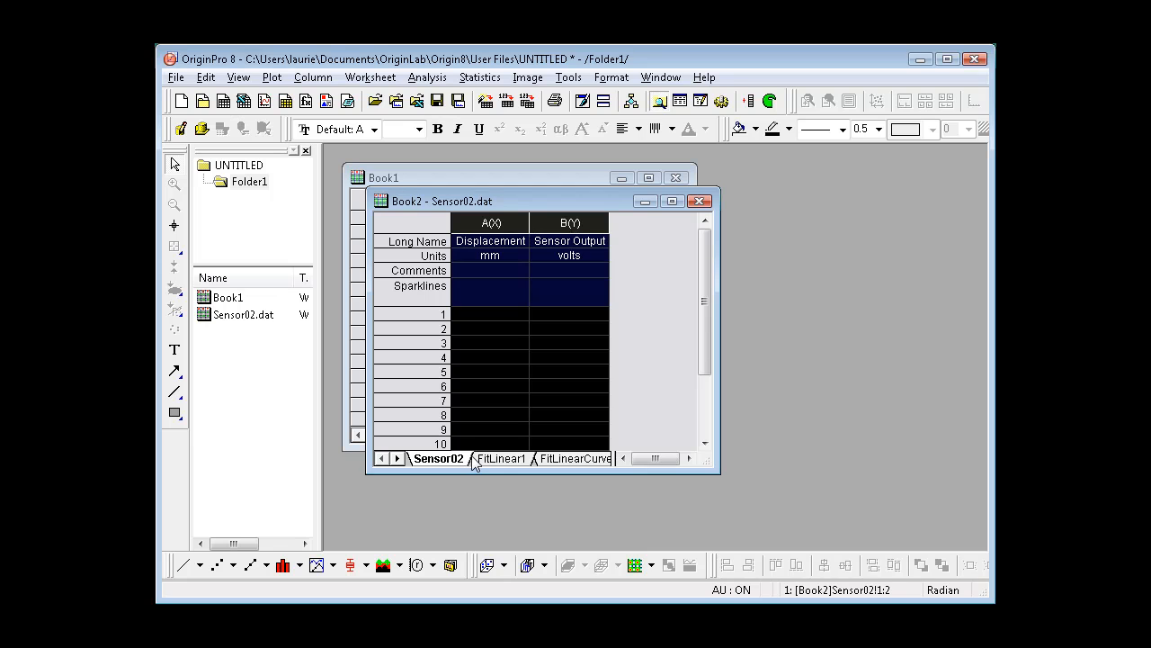
Step: Import Sensor03.dat from the Curve Fitting folder in the file explorer into the empty data sheet of the opened workbook
{"action": "key", "text": "alt+Tab"}
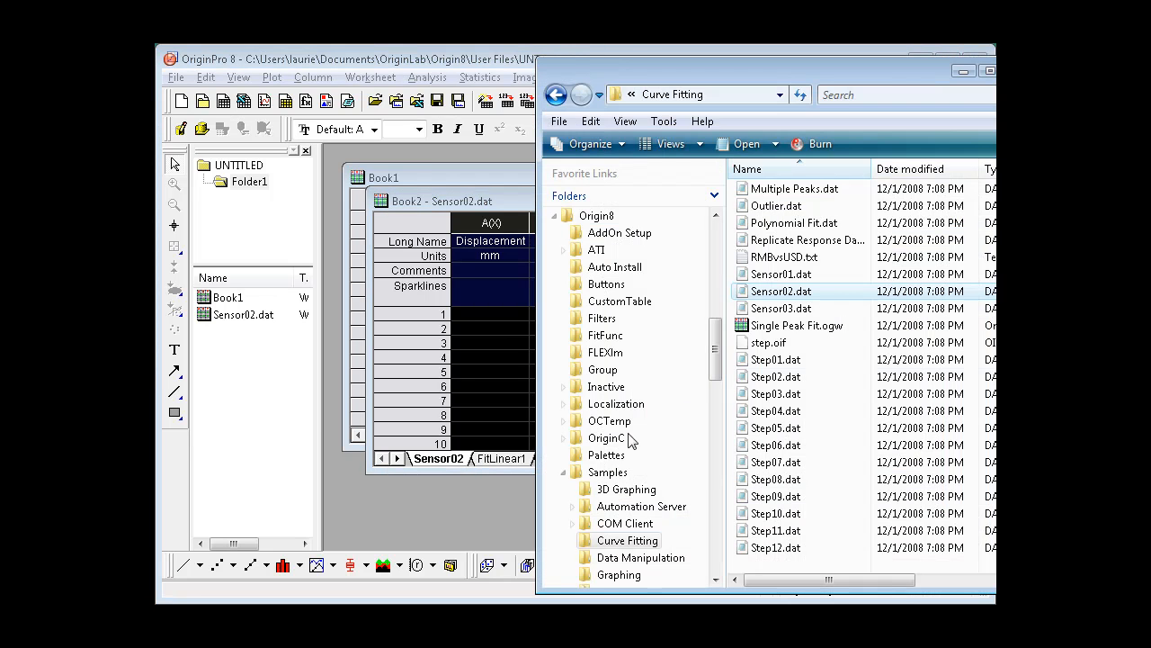
{"action": "left_click_drag", "start_coordinate": [776, 315], "coordinate": [499, 358]}
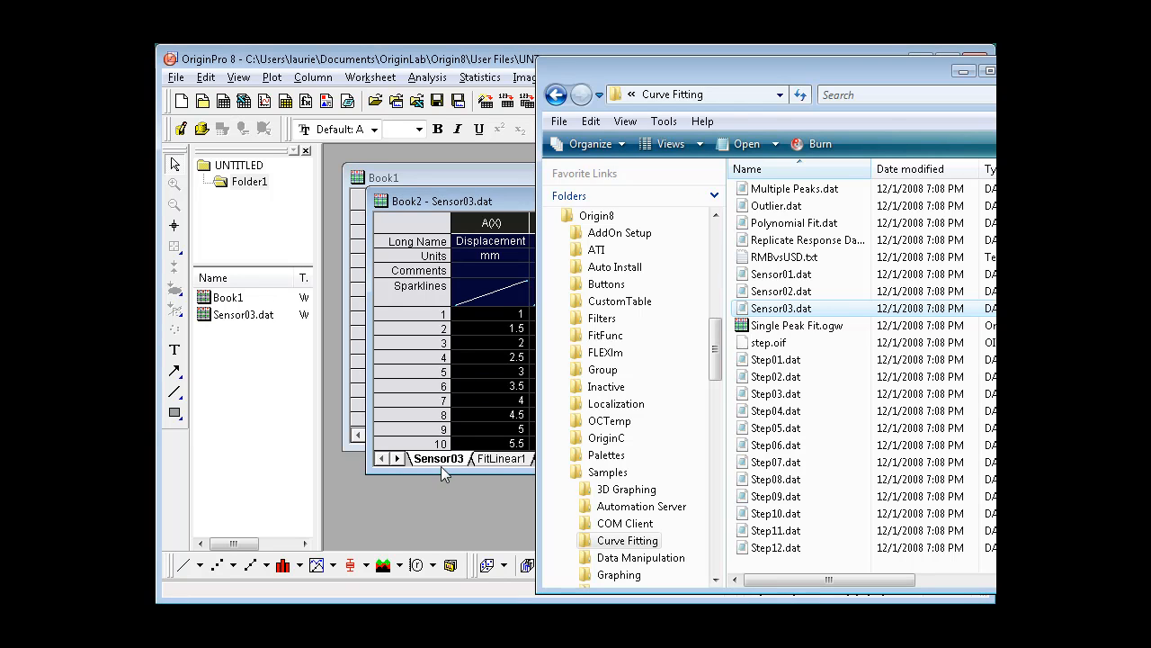
Step: Back in Origin, examine the linear fit report in the maximized workbook window and return to the Sensor03 data sheet
{"action": "left_click", "coordinate": [502, 200]}
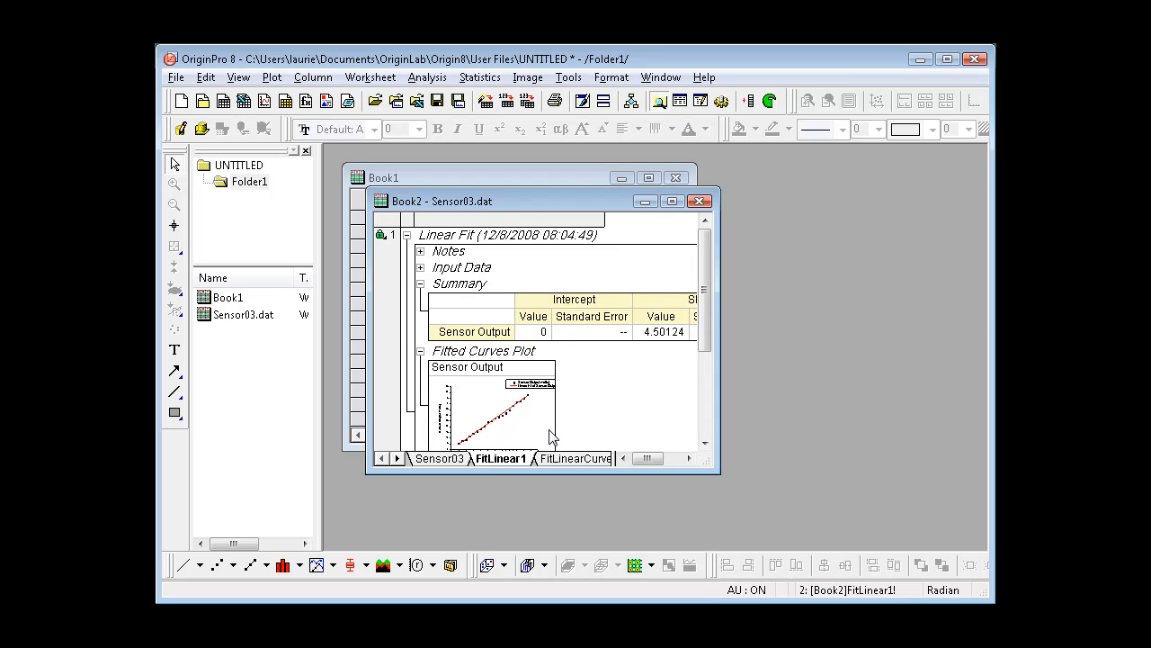
{"action": "double_click", "coordinate": [574, 202]}
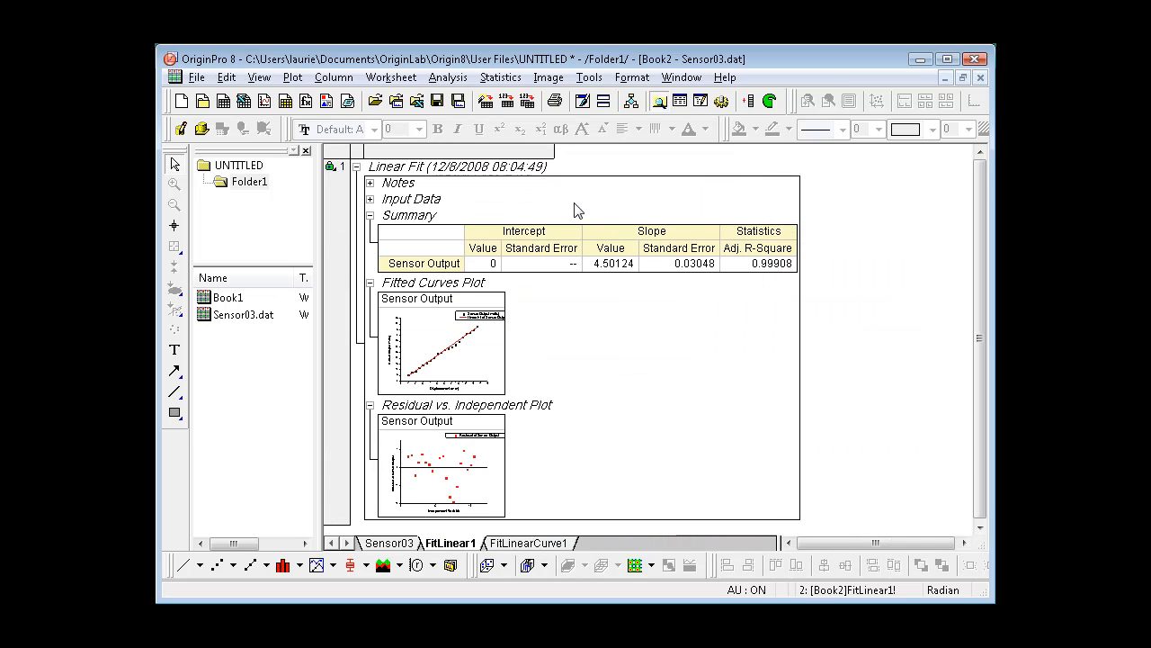
{"action": "left_click", "coordinate": [388, 543]}
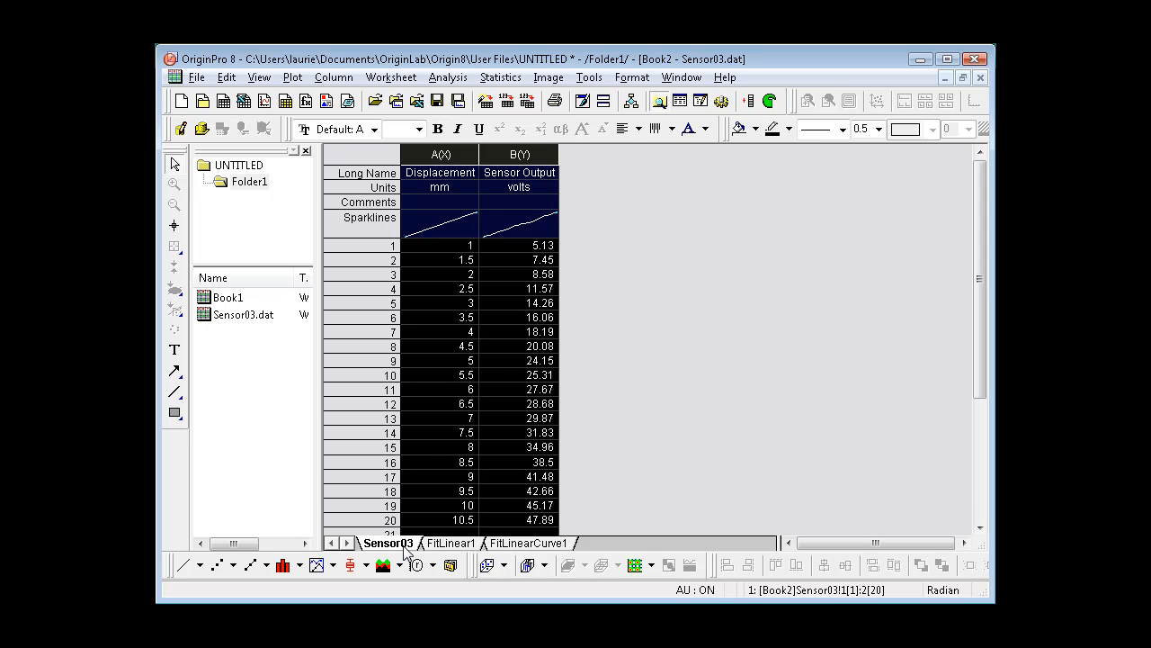
Step: Start another new project, discarding the changes to the current one, and shift the empty workbook window slightly
{"action": "left_click", "coordinate": [181, 101]}
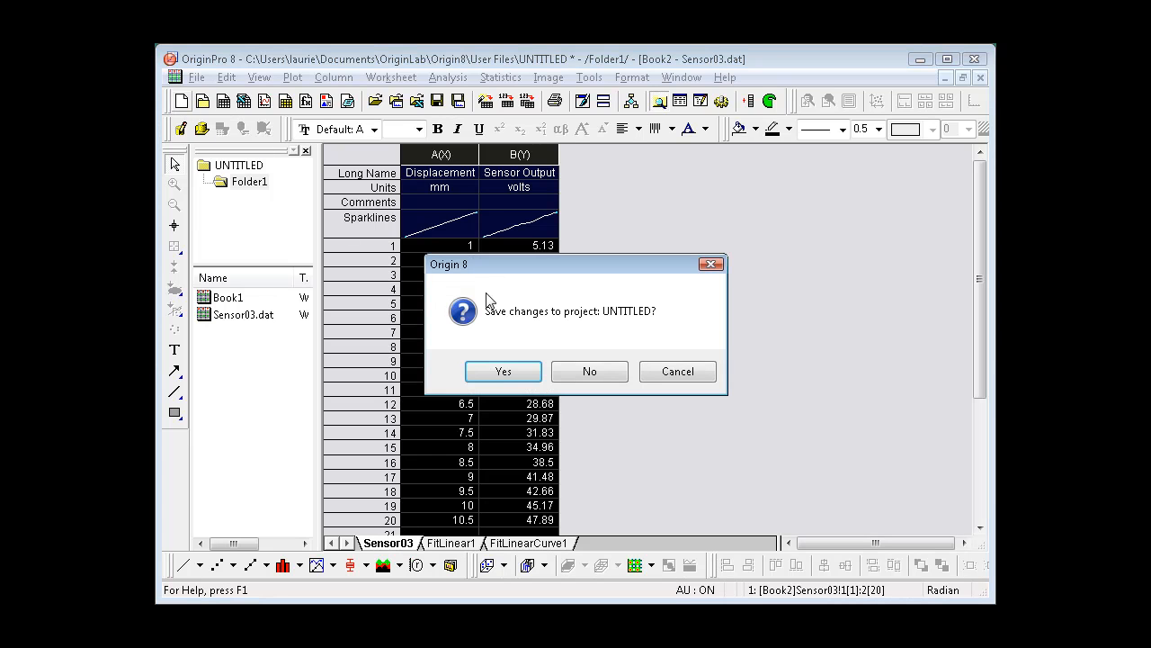
{"action": "left_click", "coordinate": [588, 370]}
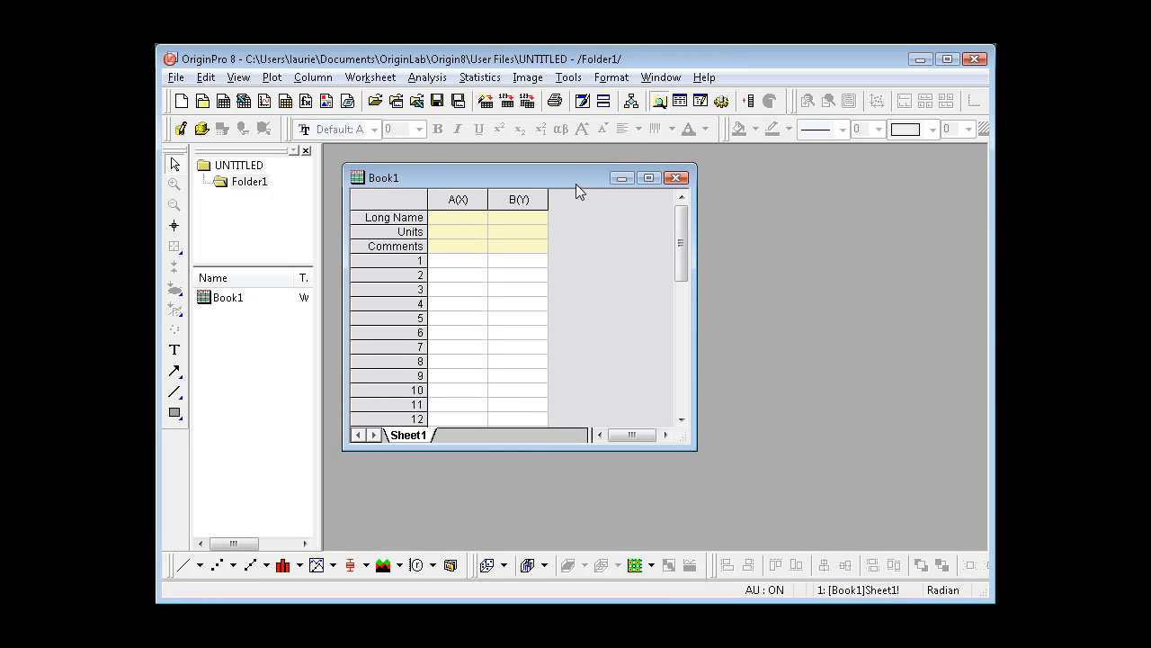
{"action": "left_click_drag", "start_coordinate": [578, 179], "coordinate": [573, 177]}
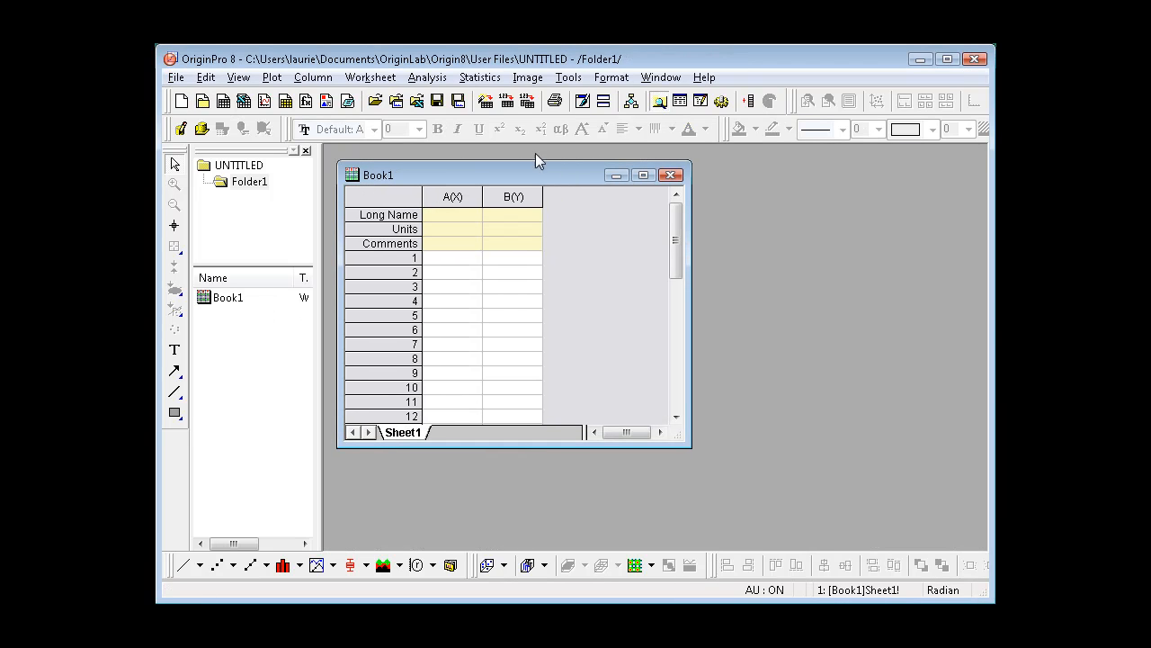
Step: In the Import Wizard, choose Sensor01.dat, Sensor02.dat and Sensor03.dat from the Curve Fitting folder as the ASCII source files
{"action": "left_click", "coordinate": [486, 102]}
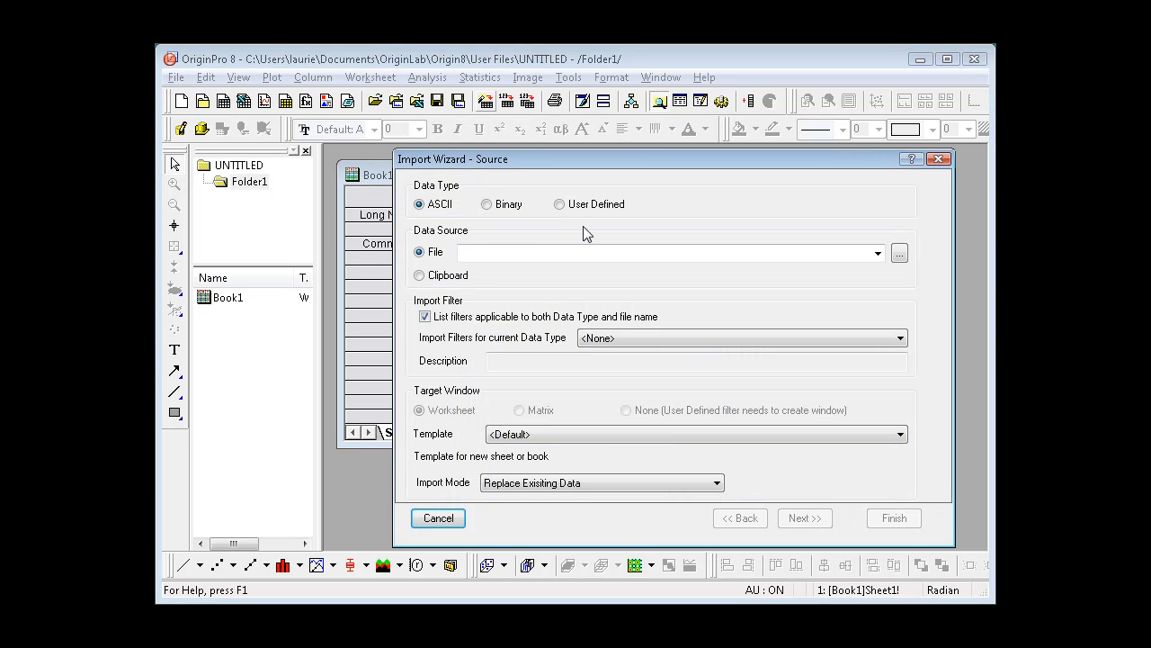
{"action": "left_click", "coordinate": [899, 252]}
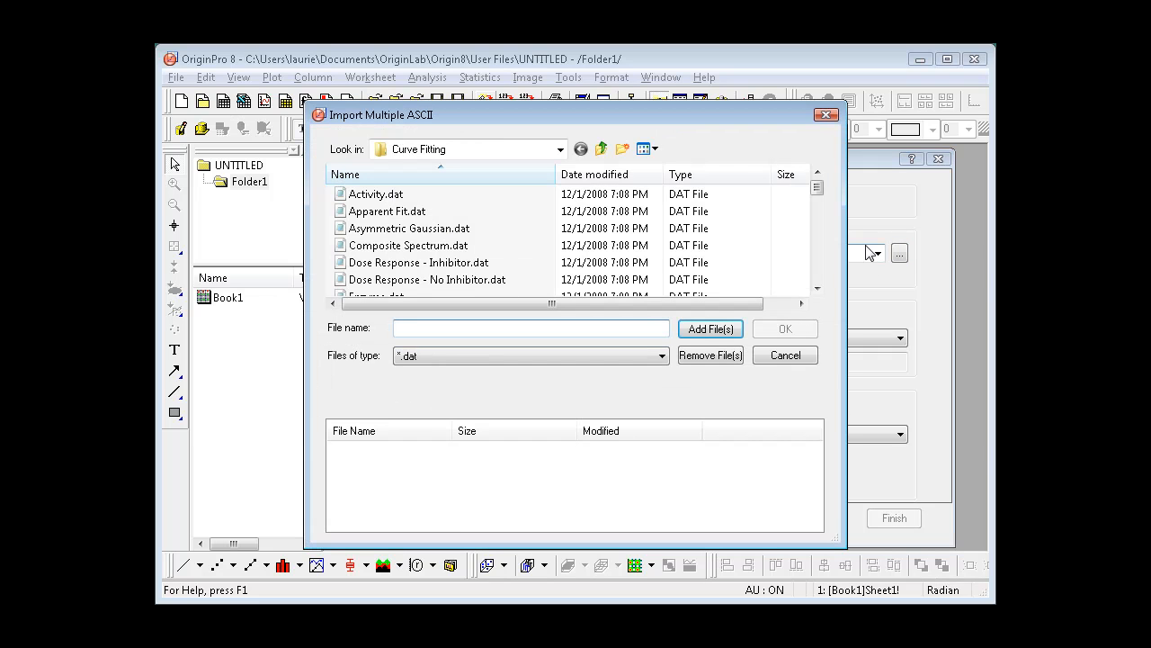
{"action": "left_click", "coordinate": [818, 258]}
{"action": "left_click", "coordinate": [817, 257]}
{"action": "left_click", "coordinate": [817, 257]}
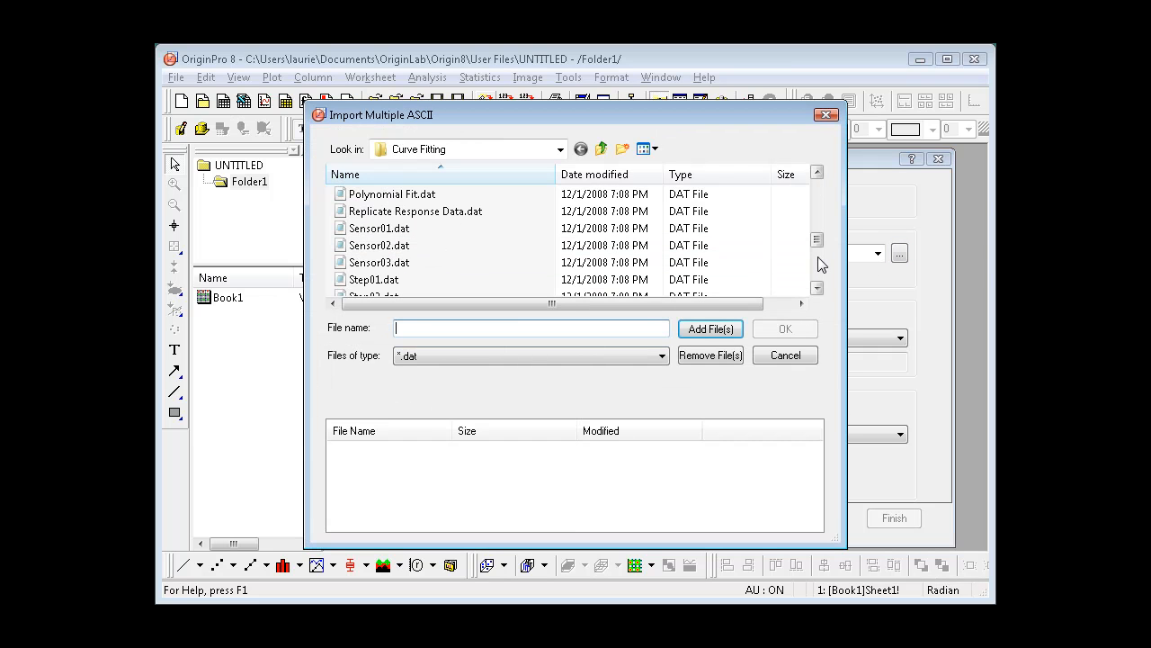
{"action": "double_click", "coordinate": [409, 232]}
{"action": "double_click", "coordinate": [416, 246]}
{"action": "double_click", "coordinate": [423, 264]}
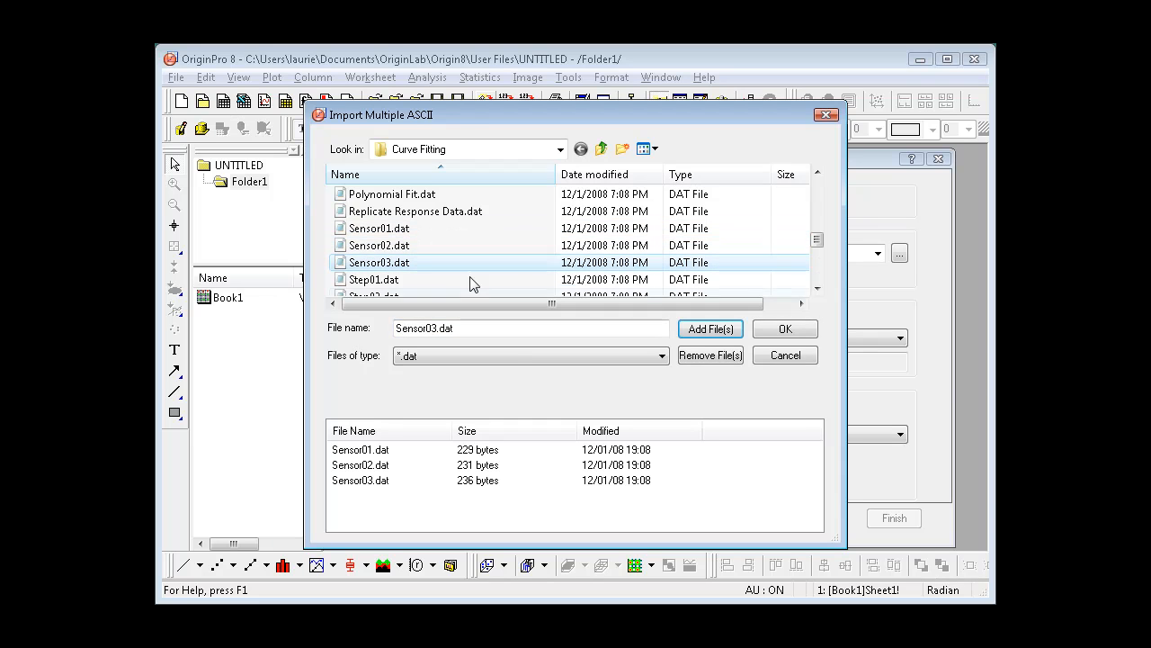
{"action": "left_click", "coordinate": [760, 330]}
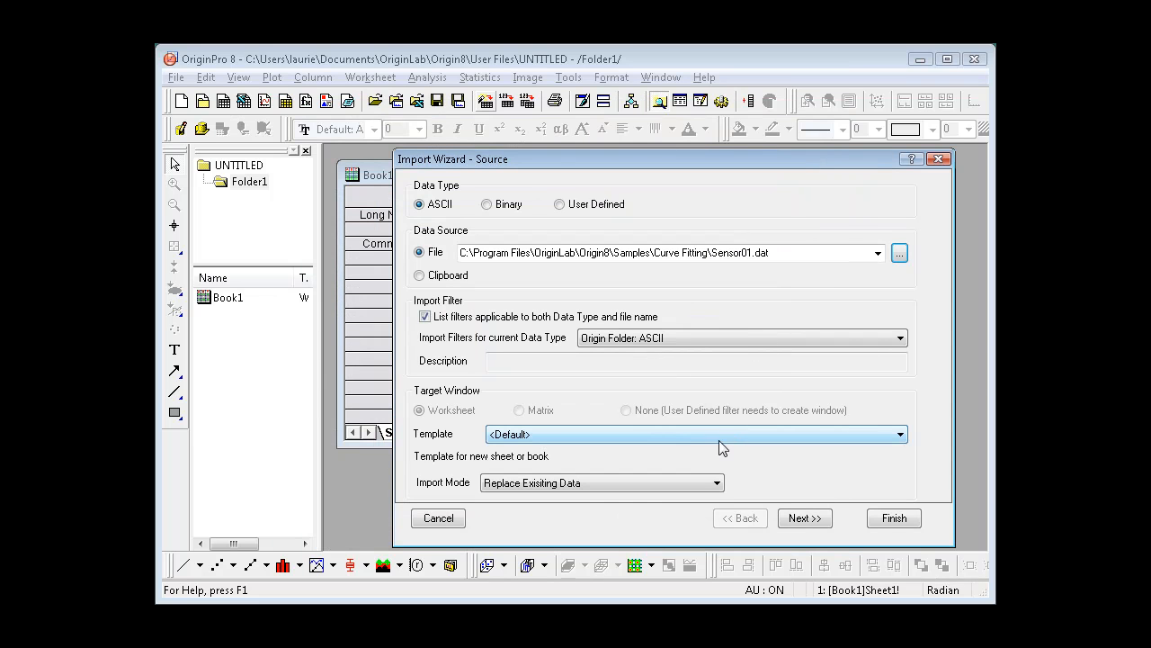
Step: Set the import template to YIntercept0.ogw and the import mode to Start New Books, and finish the import
{"action": "left_click", "coordinate": [720, 438]}
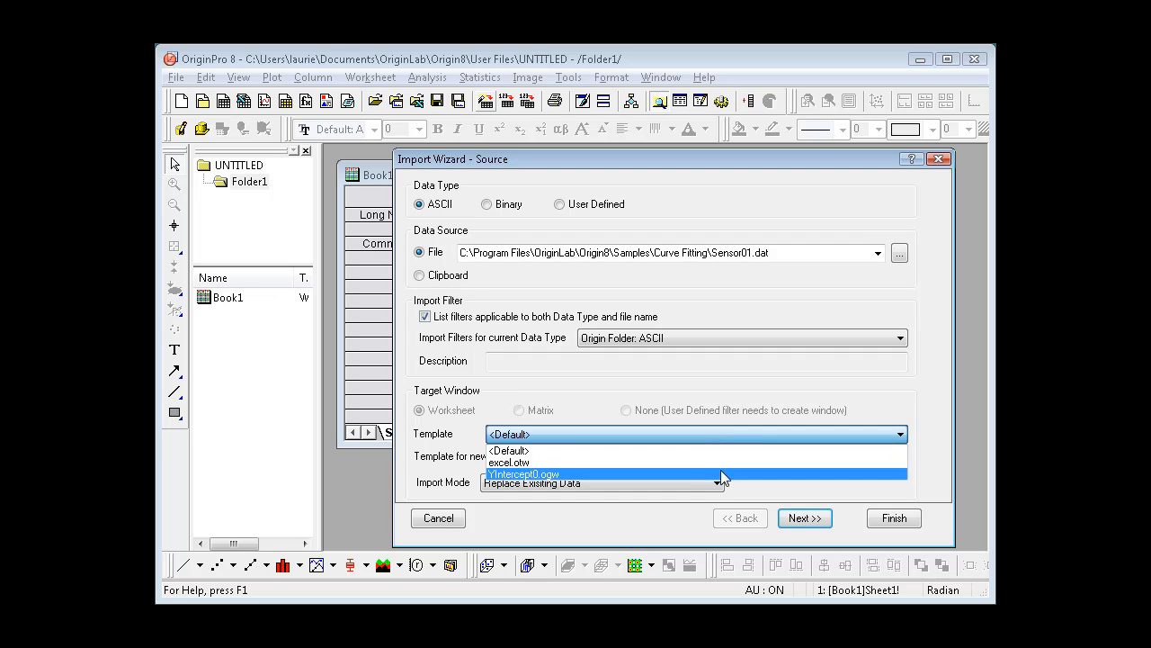
{"action": "left_click", "coordinate": [720, 473]}
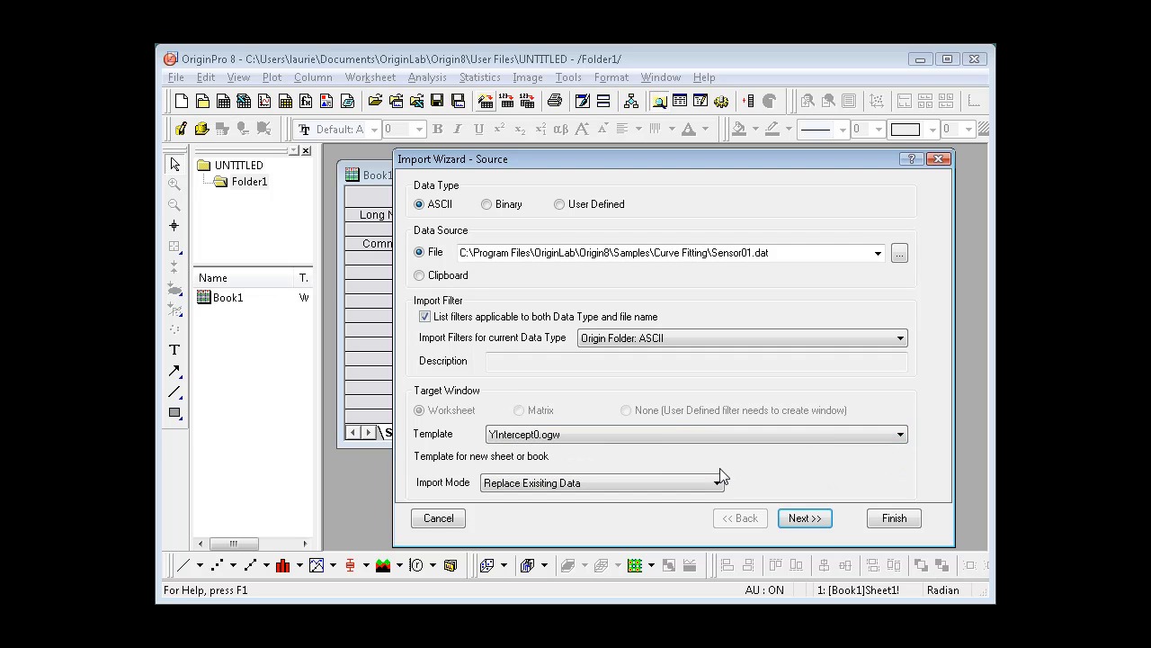
{"action": "left_click", "coordinate": [670, 484]}
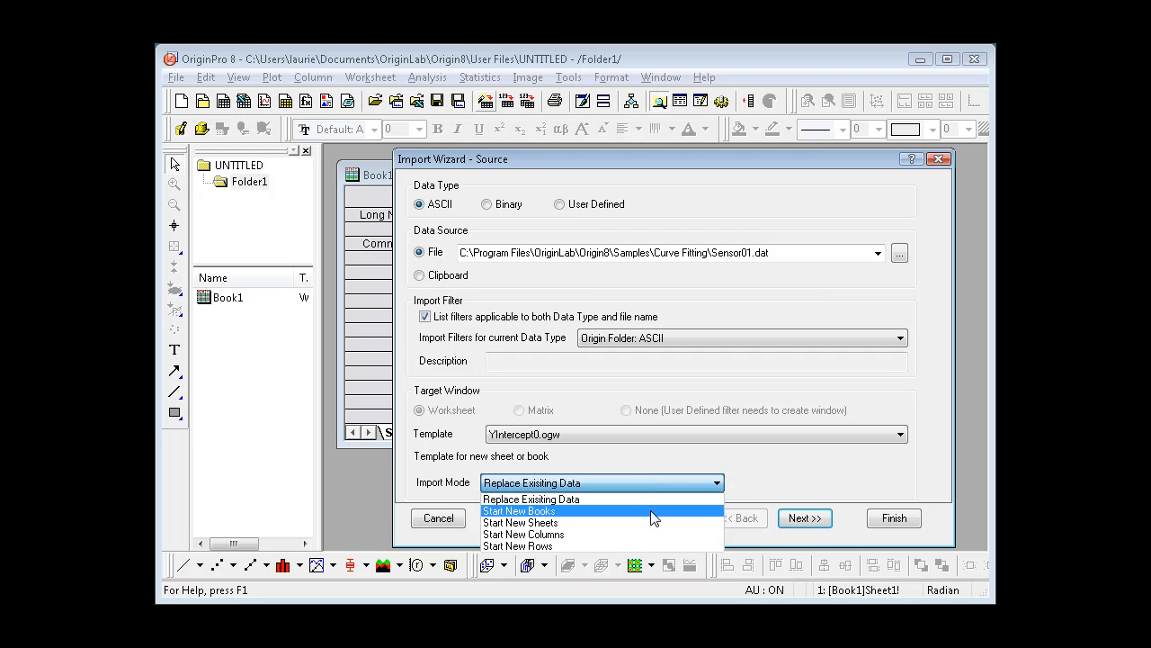
{"action": "left_click", "coordinate": [650, 510]}
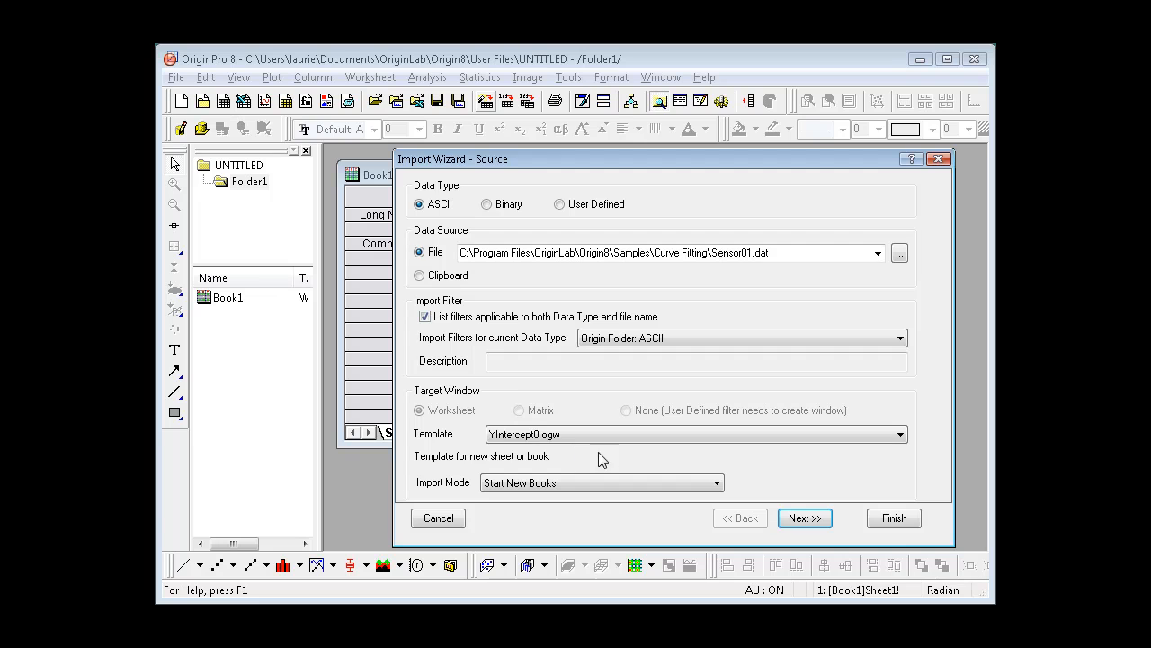
{"action": "left_click", "coordinate": [895, 519]}
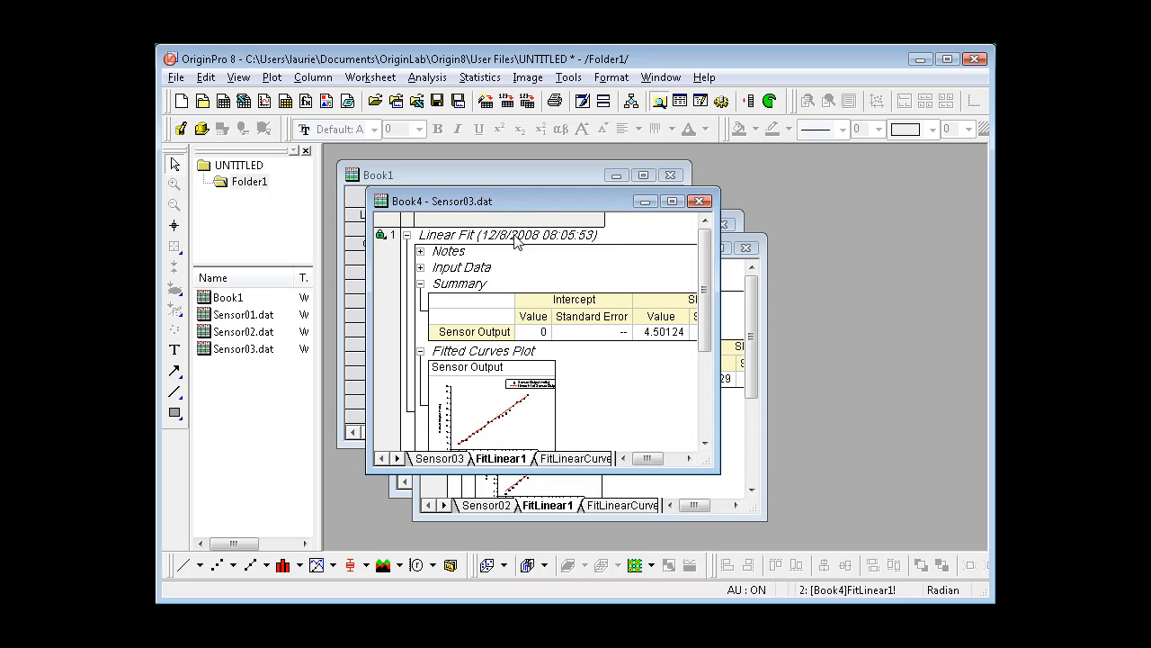
Step: Move the Sensor03 workbook aside and bring the Sensor02 and Sensor01 workbooks forward in turn to compare their fit reports
{"action": "left_click_drag", "start_coordinate": [525, 201], "coordinate": [725, 180]}
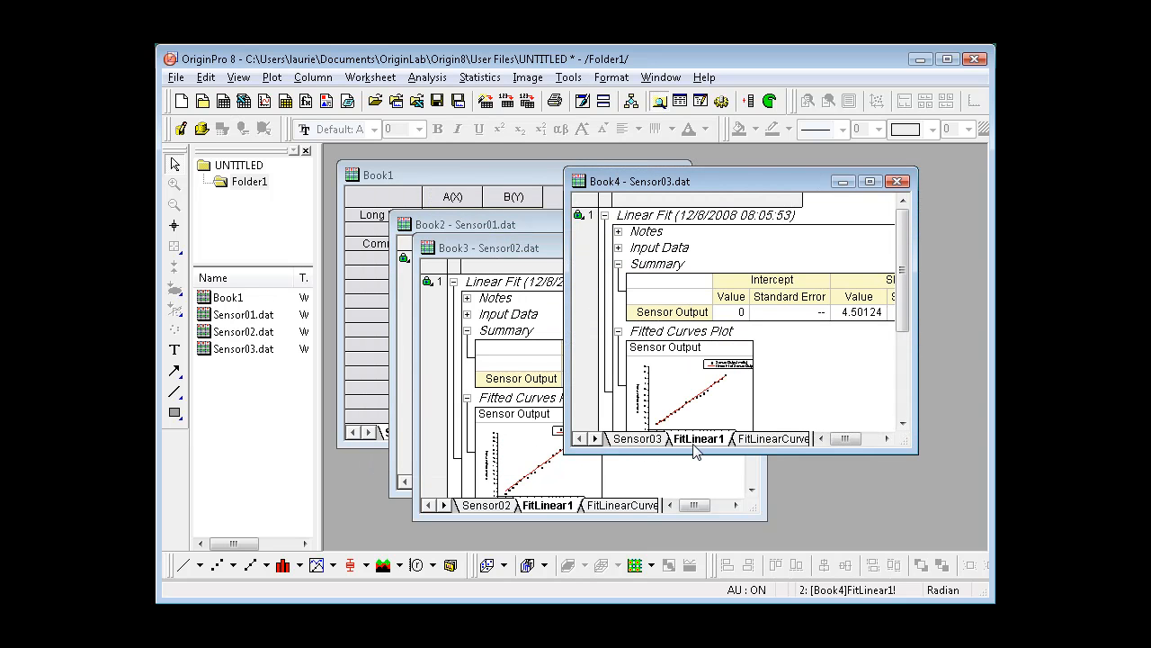
{"action": "left_click", "coordinate": [510, 251]}
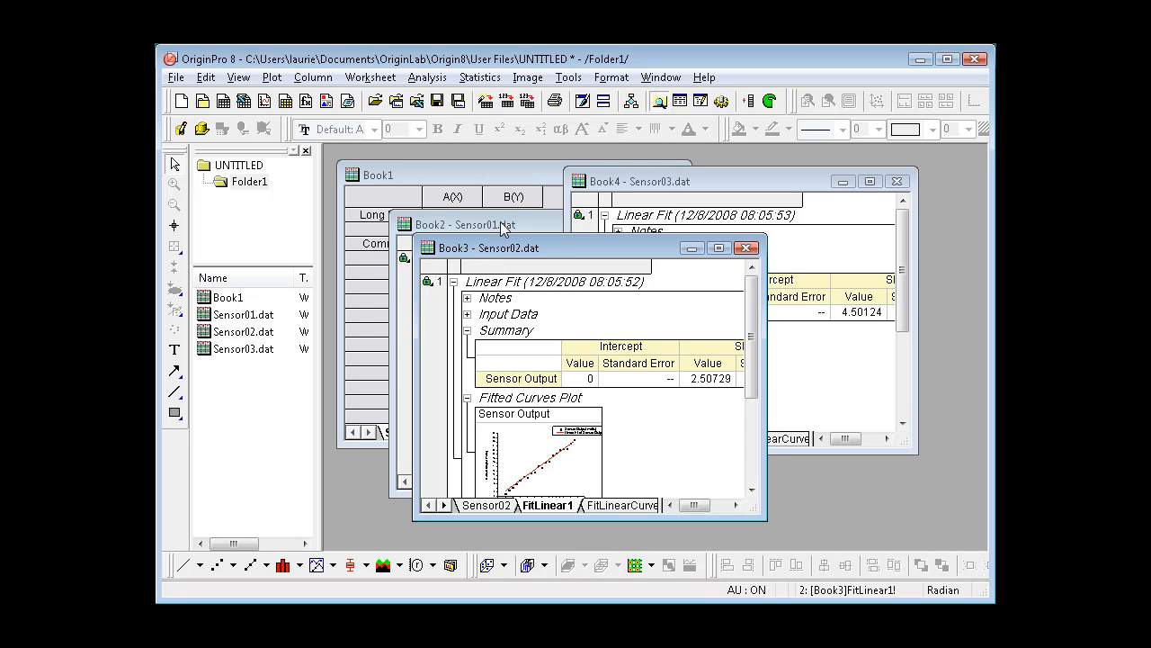
{"action": "left_click", "coordinate": [502, 227]}
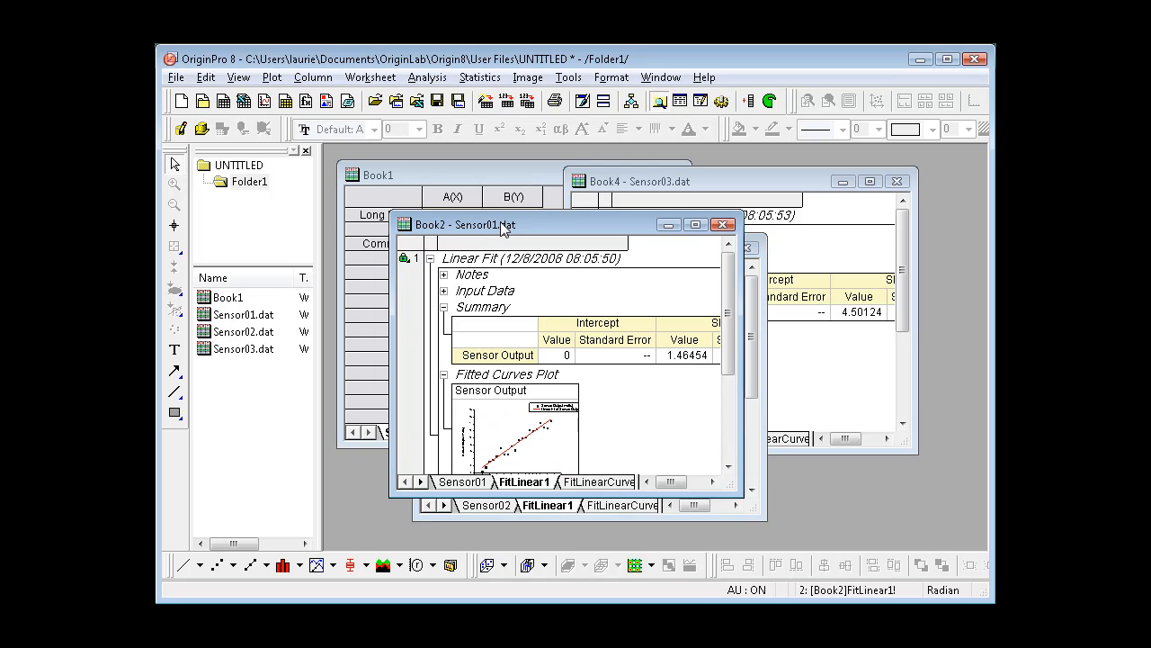